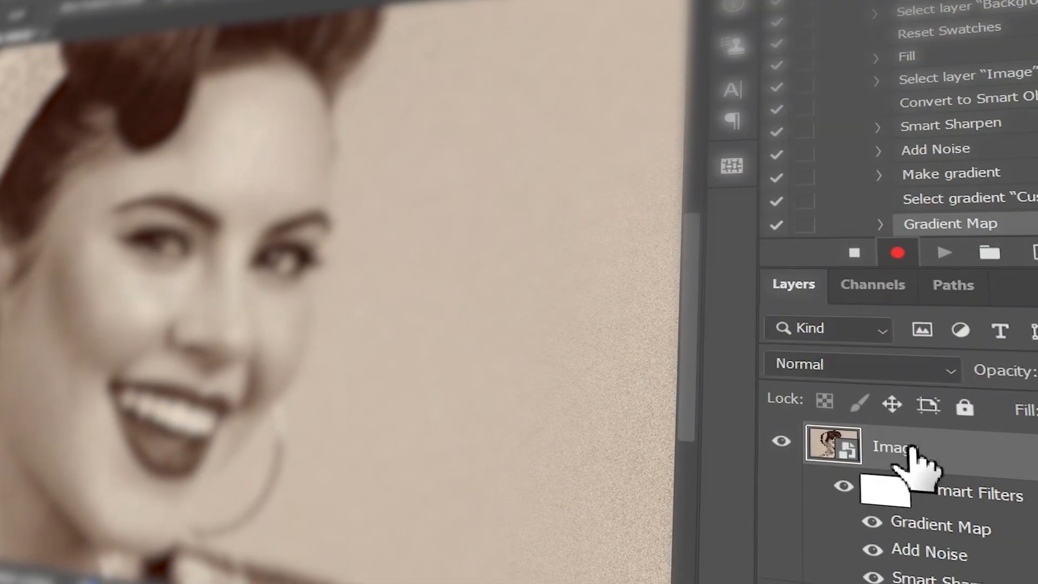
key(ctrl+g)
double_click(865, 442)
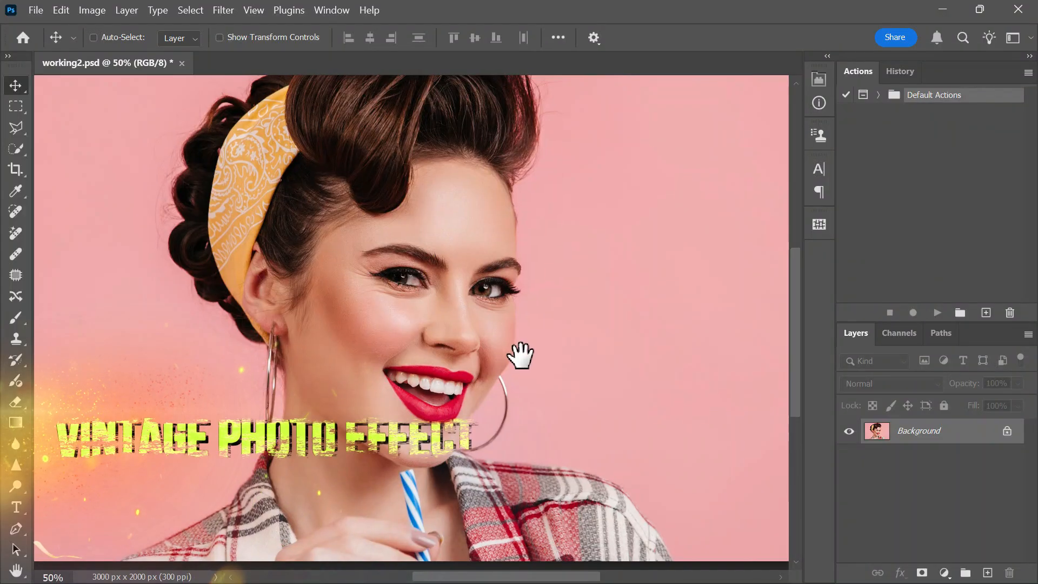
- Check the photo's dimensions and resolution in the Image Size settings
drag(518, 352, 529, 358)
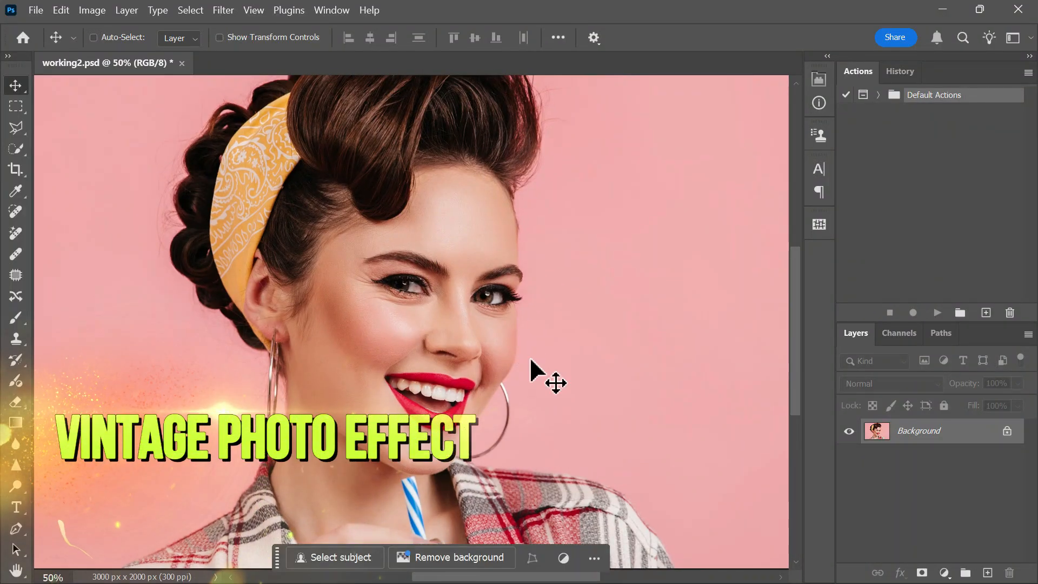
click(91, 10)
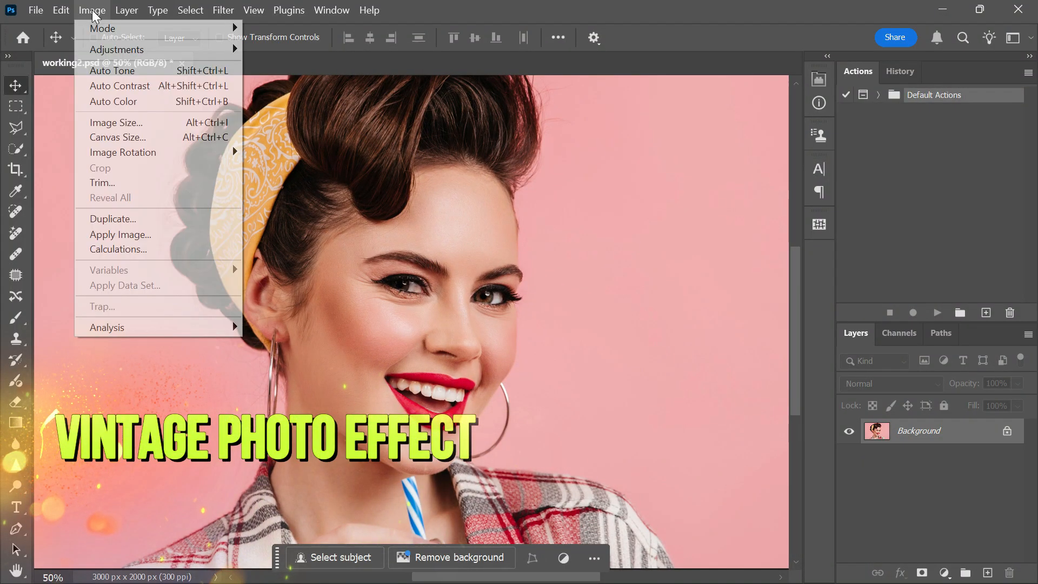
click(123, 123)
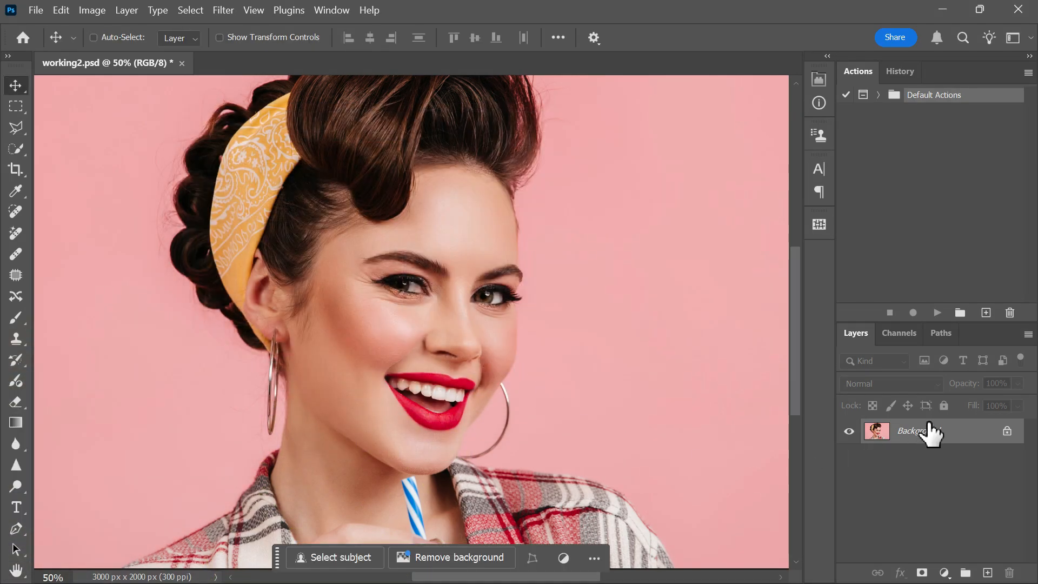
- Duplicate the Background layer and rename the copy "Image"
key(ctrl+j)
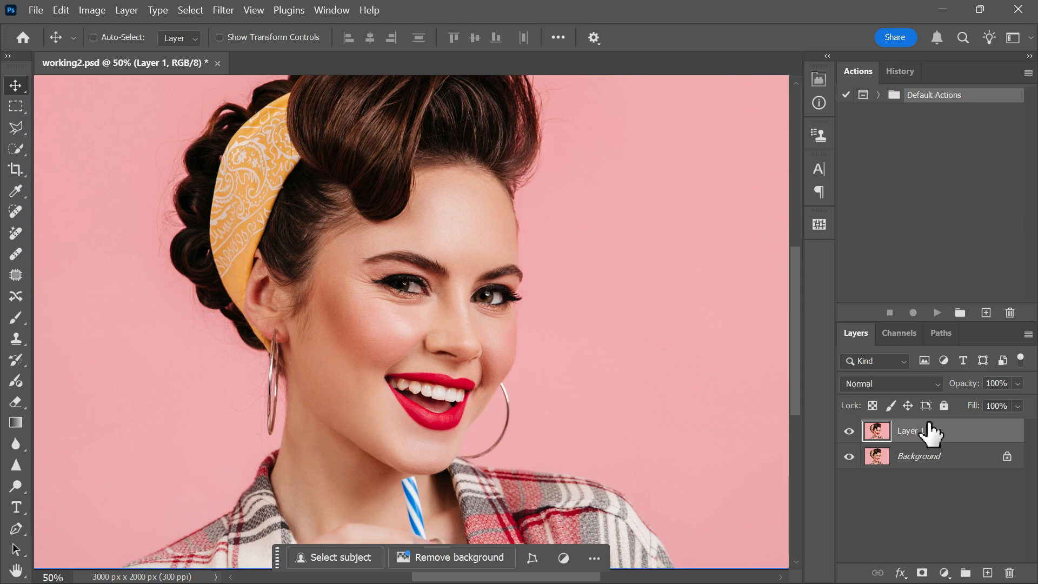
double_click(913, 432)
text(Image)
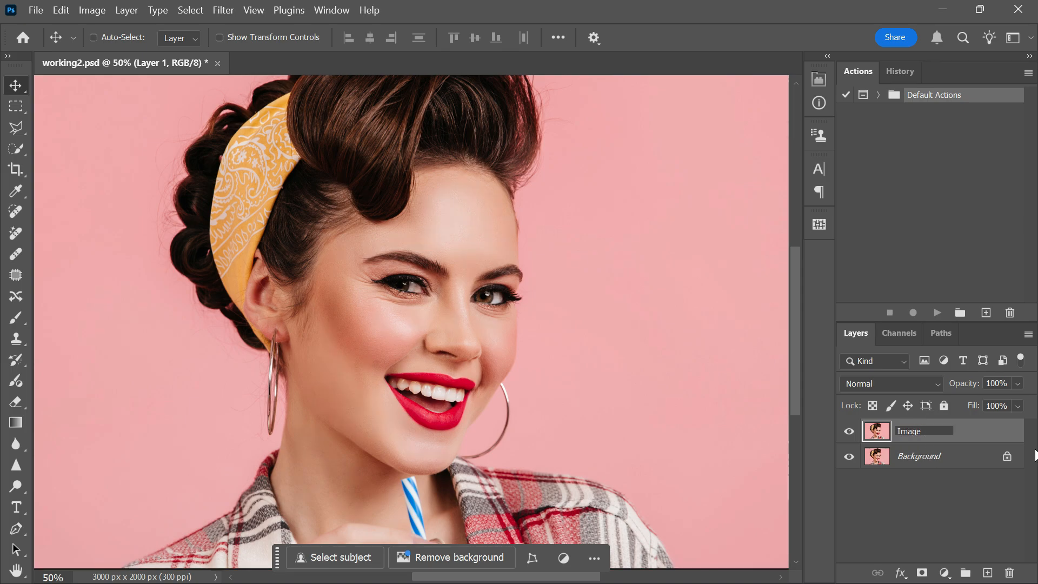
key(Return)
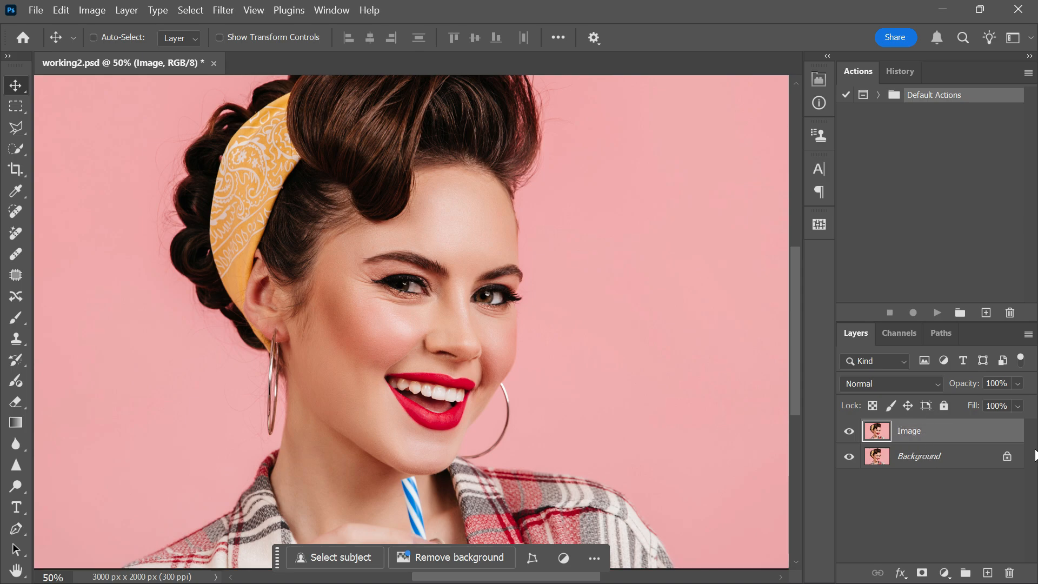
- Fill the Background layer with white and convert the Image layer to a smart object
click(930, 452)
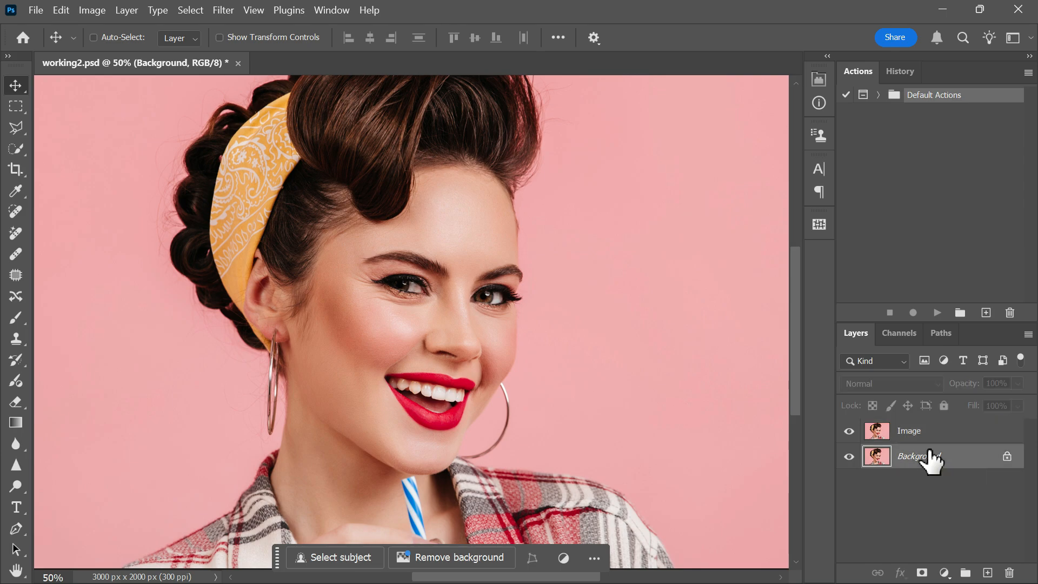
key(ctrl+BackSpace)
click(921, 430)
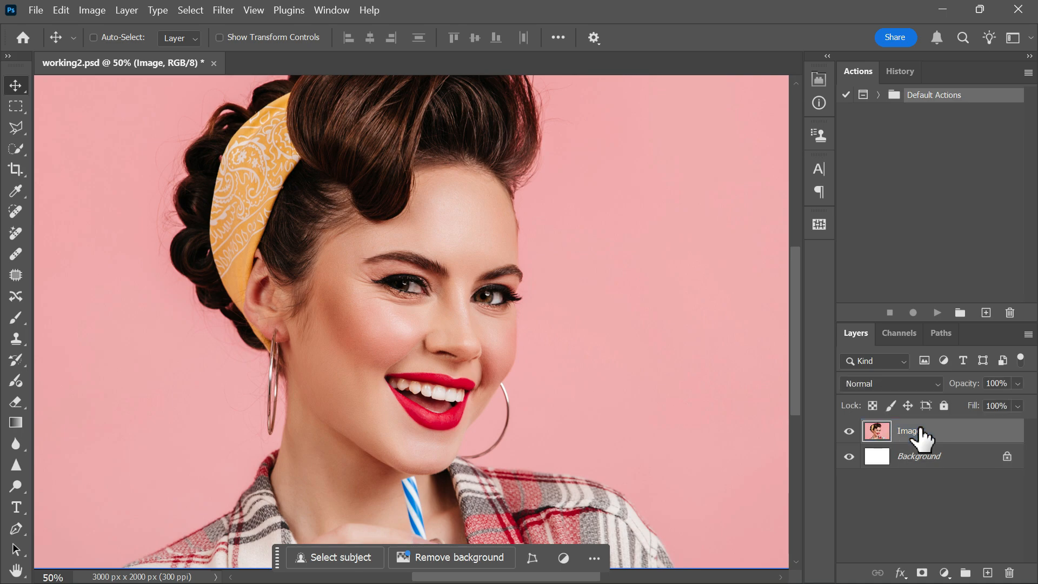
right_click(918, 430)
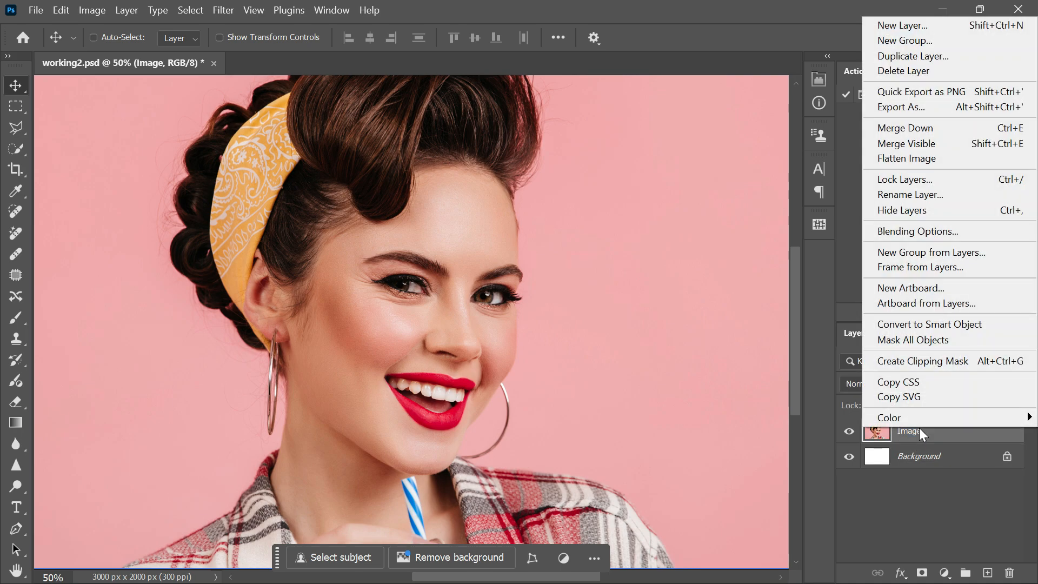
click(915, 327)
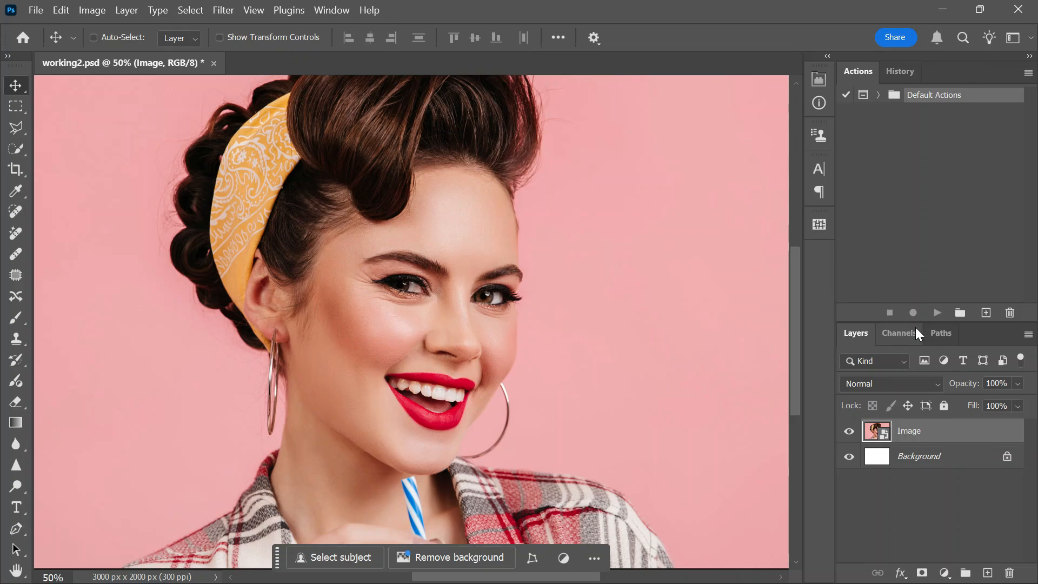
- Apply Smart Sharpen to the Image layer with amount 200%, radius 0.5 px, reduce noise 10% and Lens Blur removal
click(217, 13)
mouse_move(269, 294)
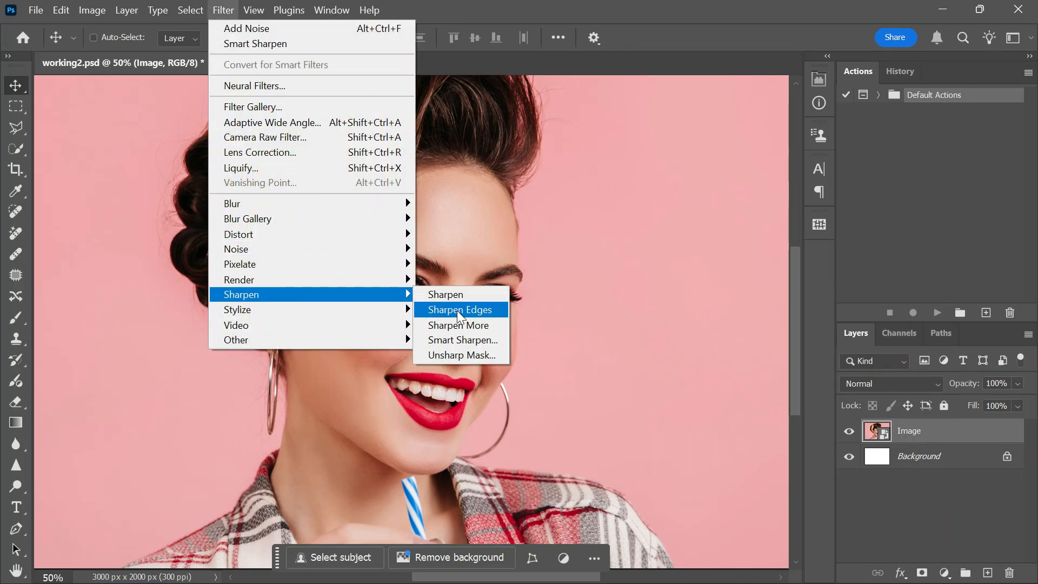
click(461, 339)
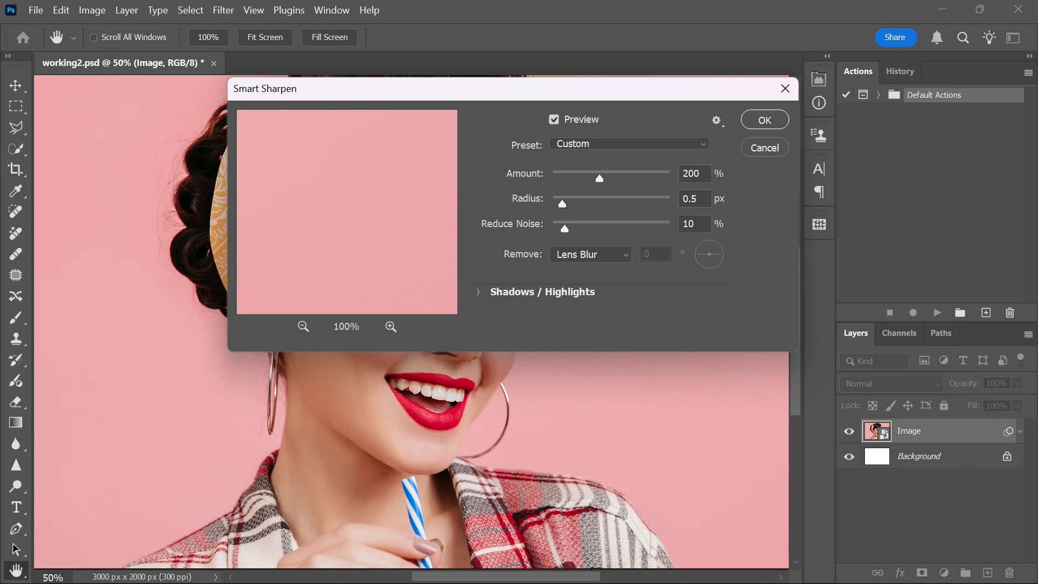
click(764, 120)
- Apply the Add Noise filter to the Image layer with a 10% amount, Gaussian distribution and monochromatic noise
click(224, 12)
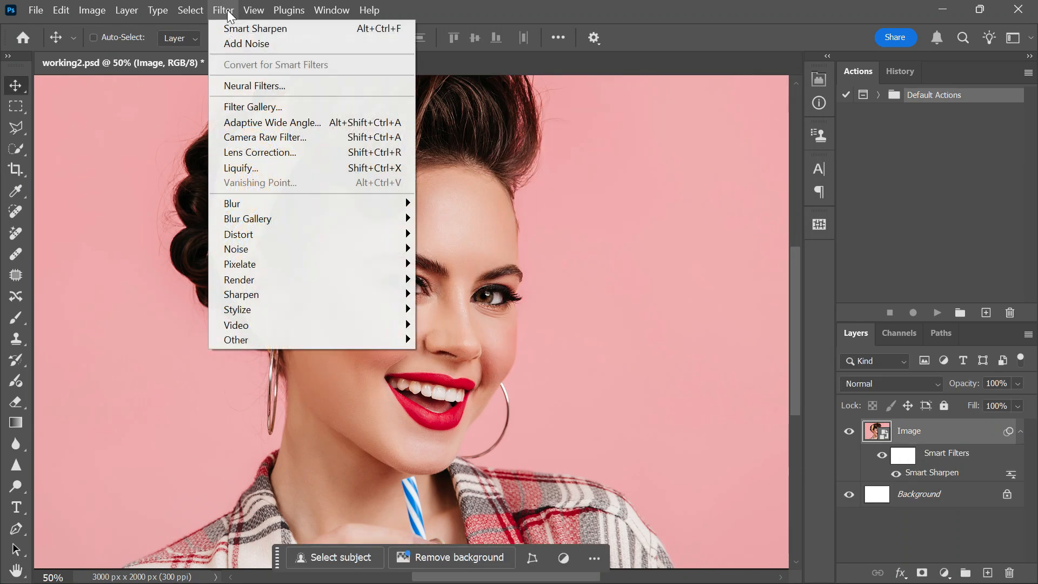
mouse_move(256, 249)
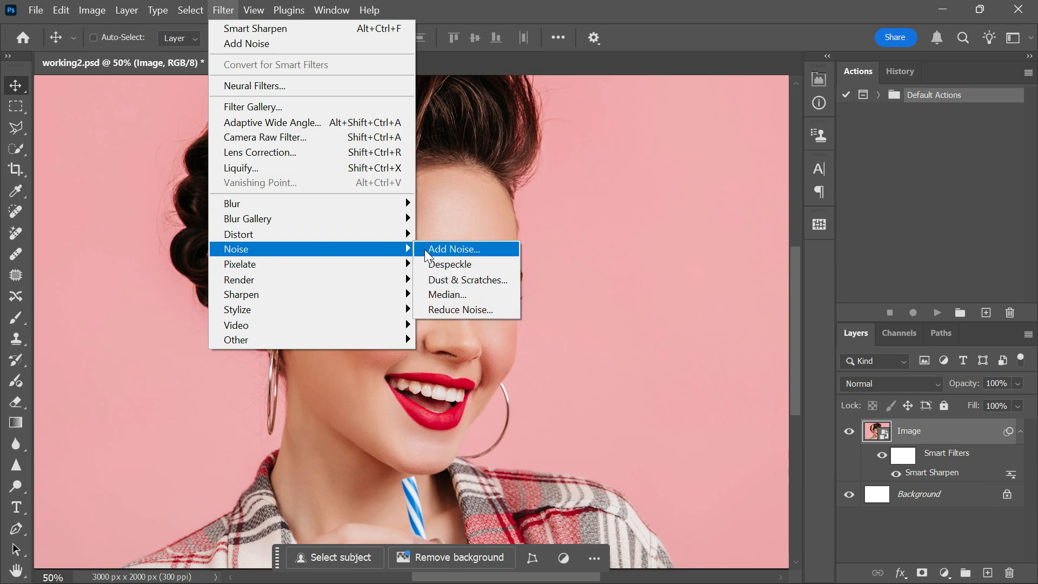
click(466, 248)
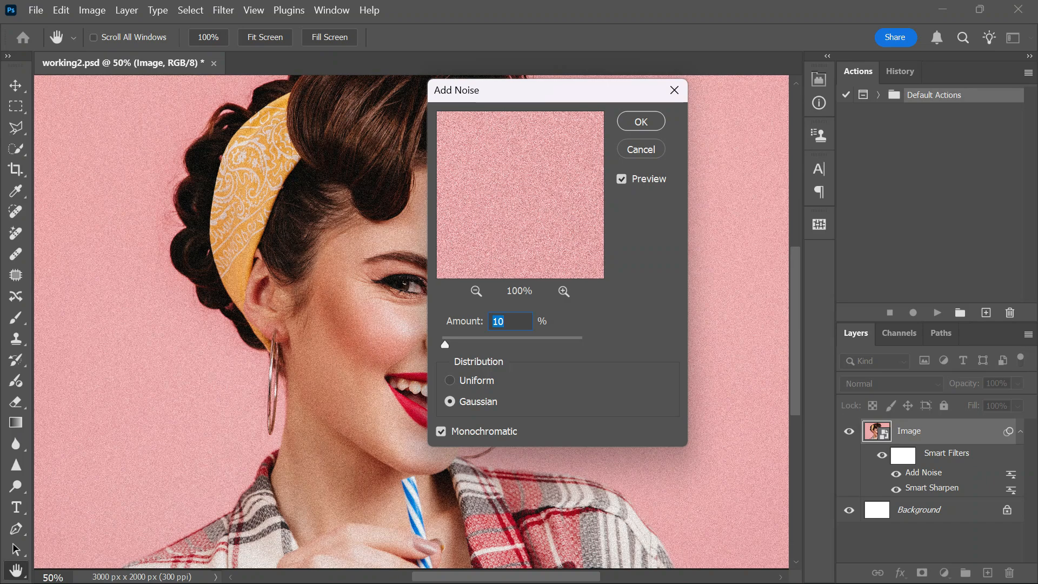
click(641, 124)
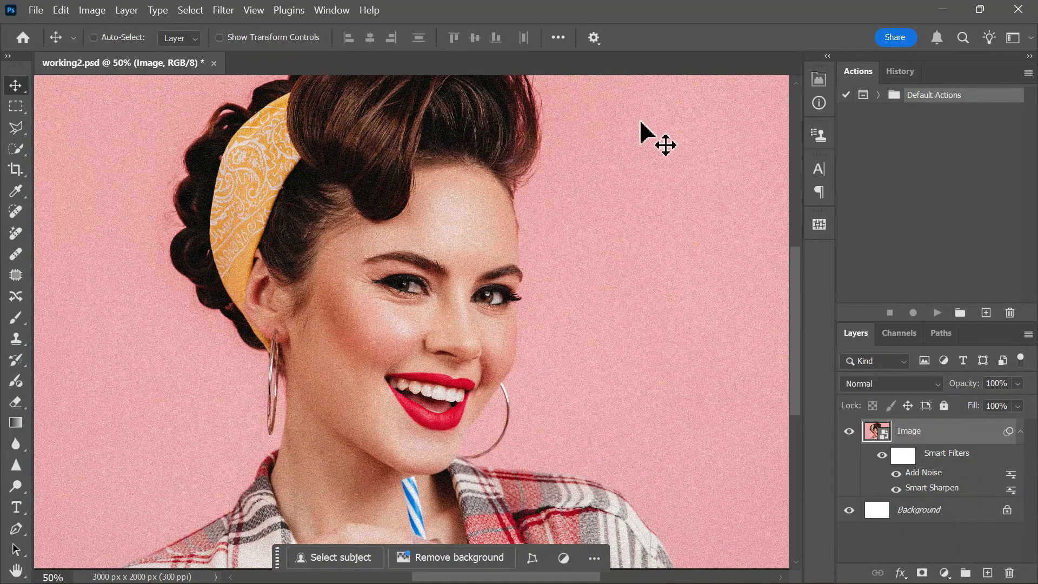
- Add a Gradient Map adjustment to the Image layer and set its dark colour stop to 280800
click(79, 10)
mouse_move(109, 49)
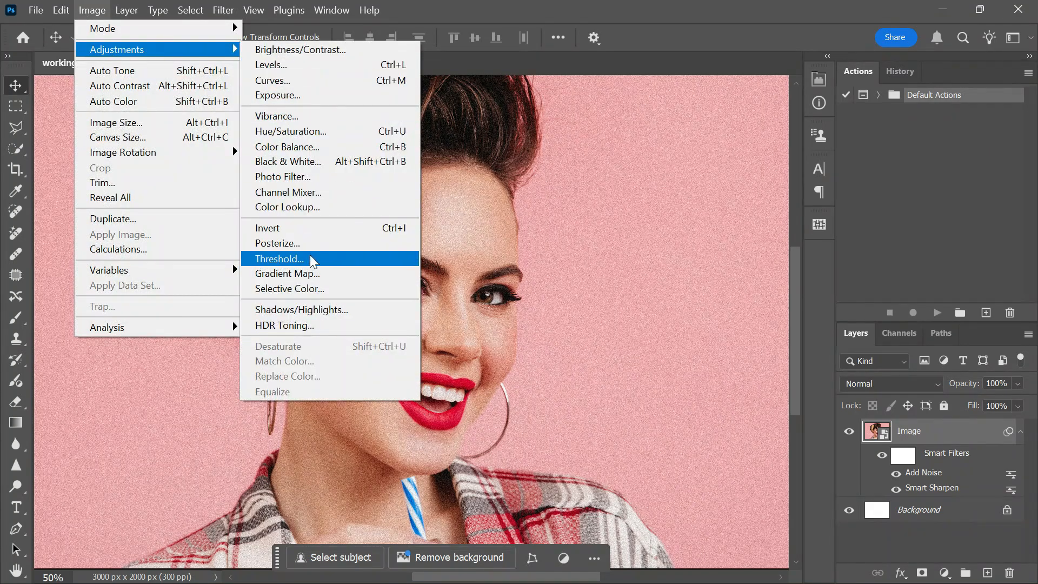
click(310, 273)
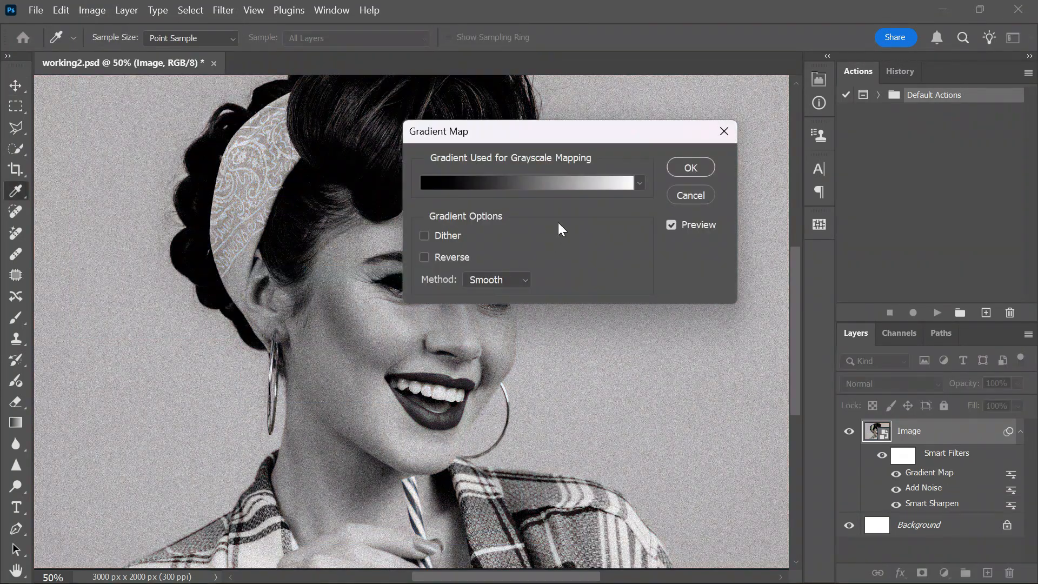
click(538, 184)
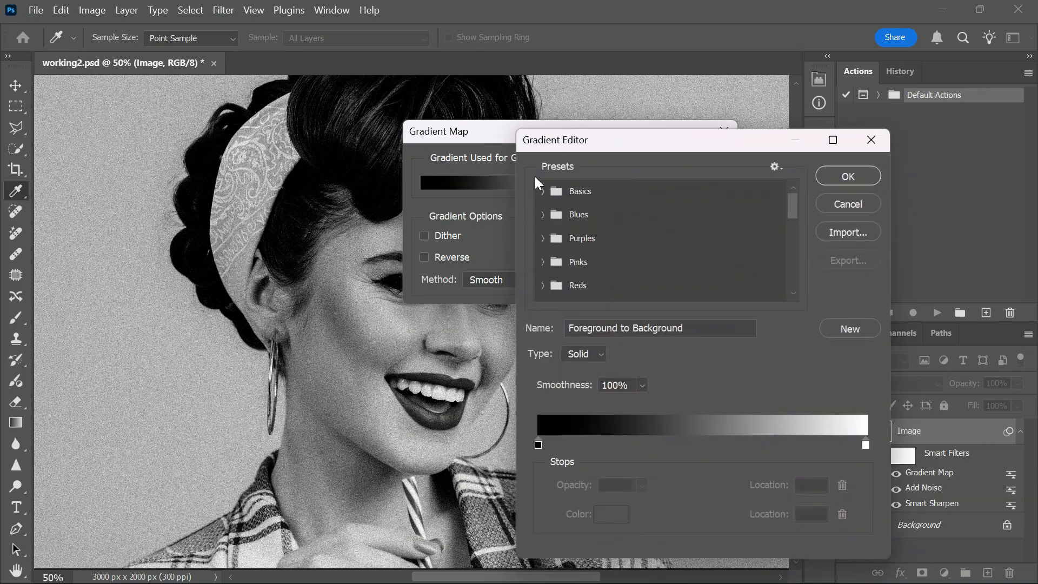
drag(586, 127, 584, 110)
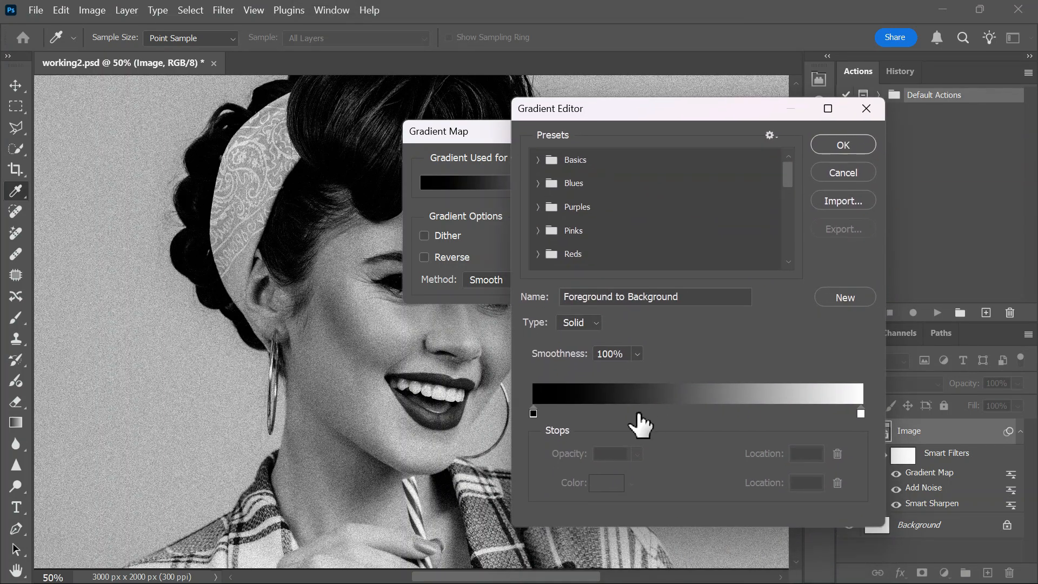
double_click(534, 412)
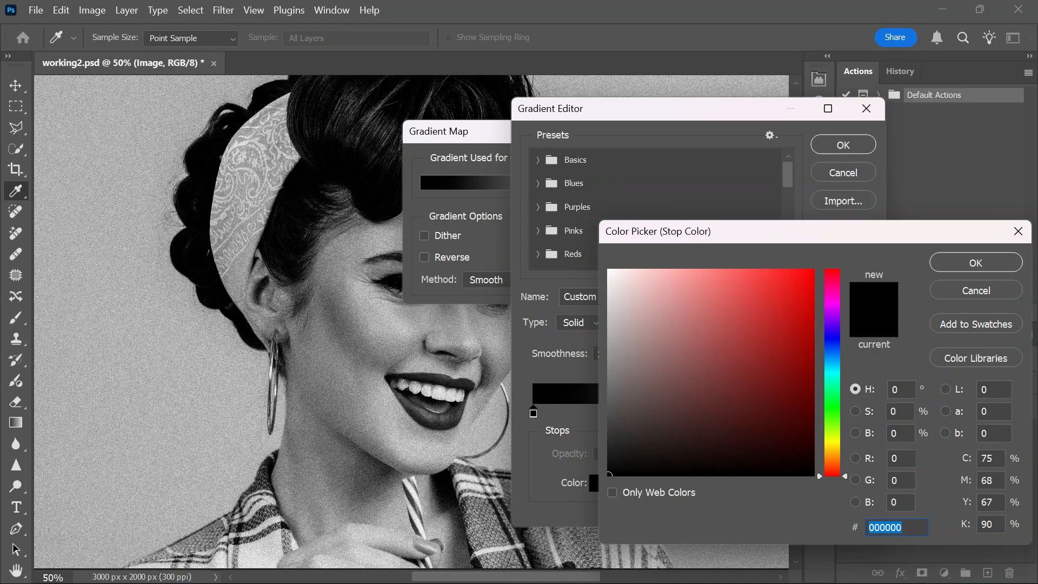
text(280800)
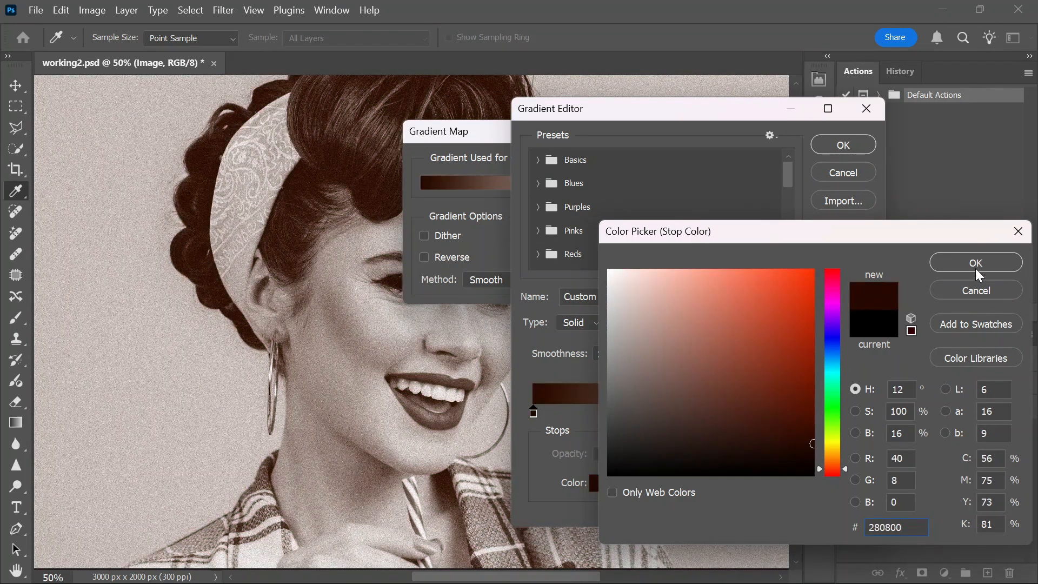
click(974, 265)
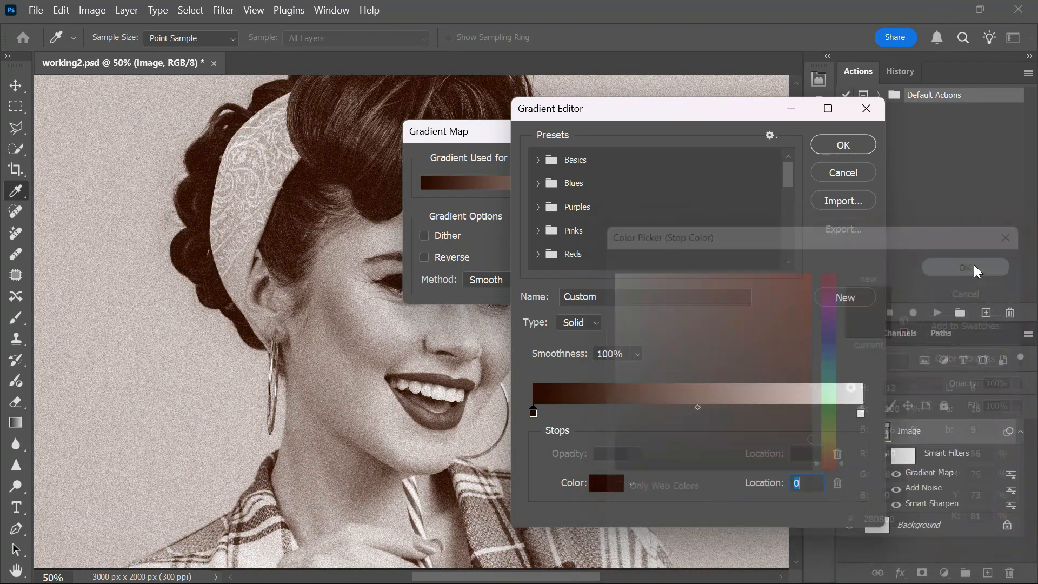
- Set the gradient's white colour stop to hue 40 and saturation 10%, and apply the Gradient Map
double_click(860, 414)
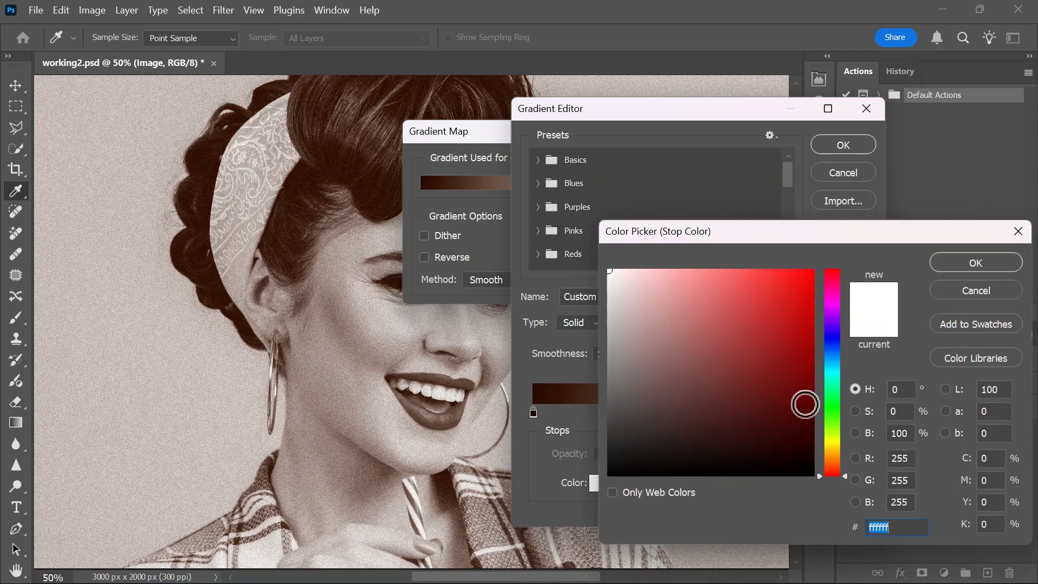
text(40)
key(Tab)
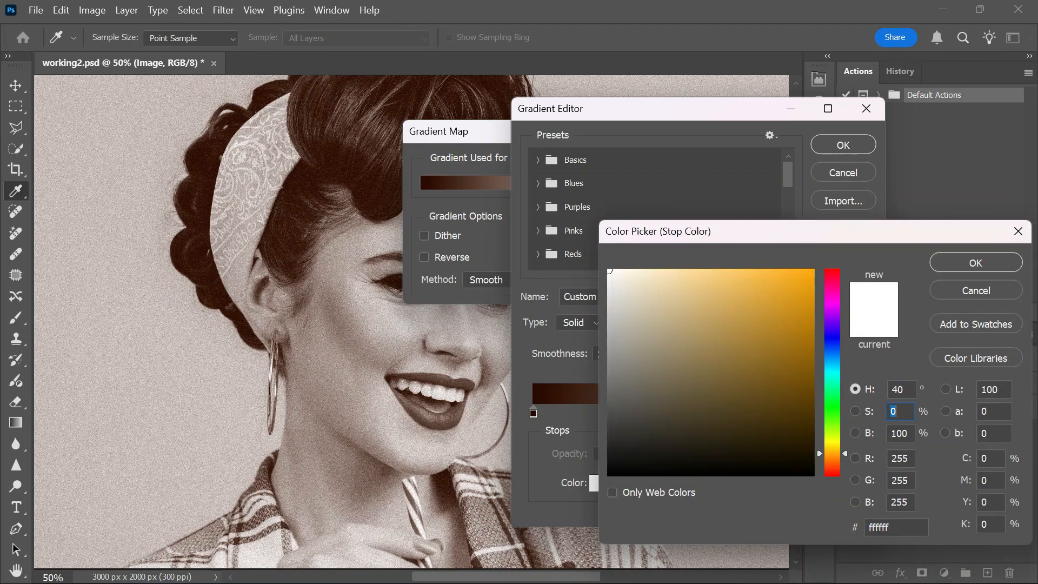
text(10)
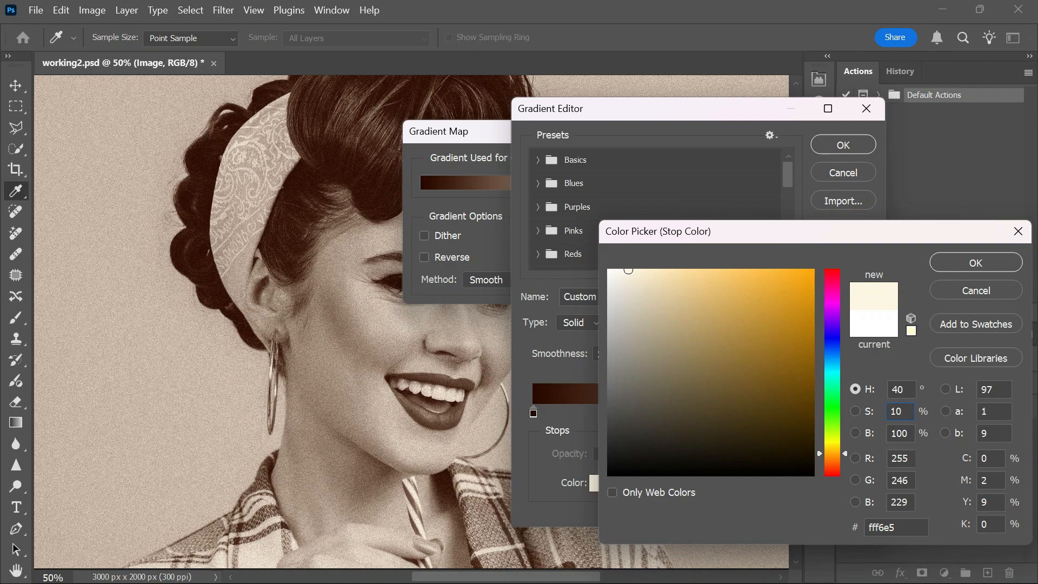
click(969, 264)
click(841, 151)
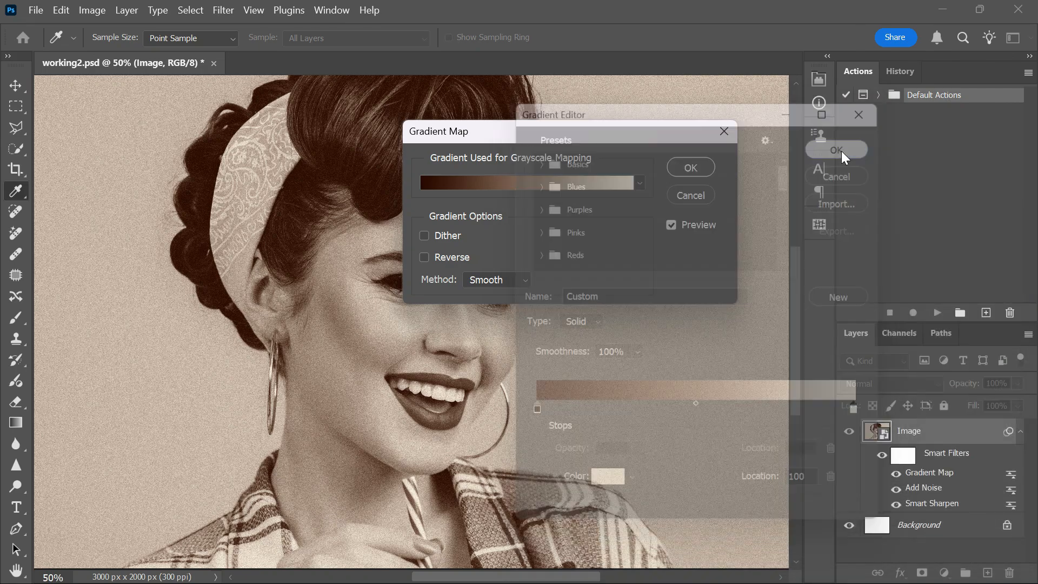
click(690, 167)
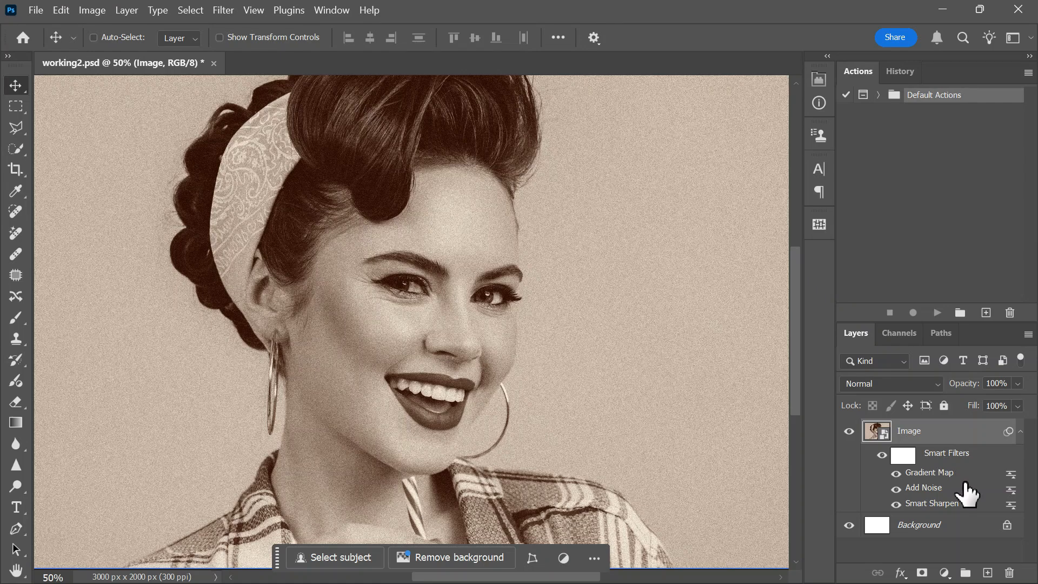
- Put the Image layer in a new group and name the group "Image"
key(ctrl+g)
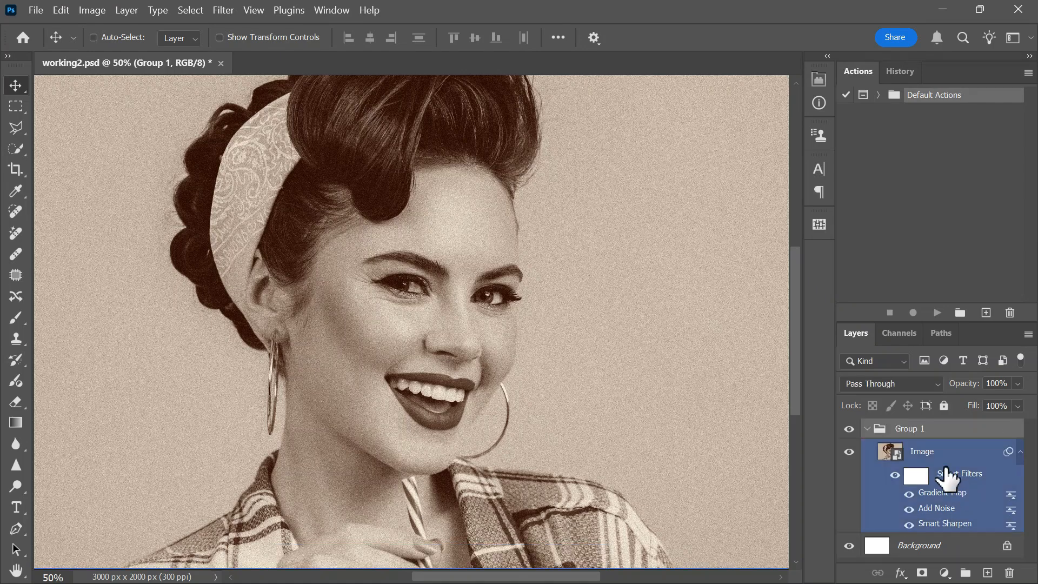
double_click(911, 429)
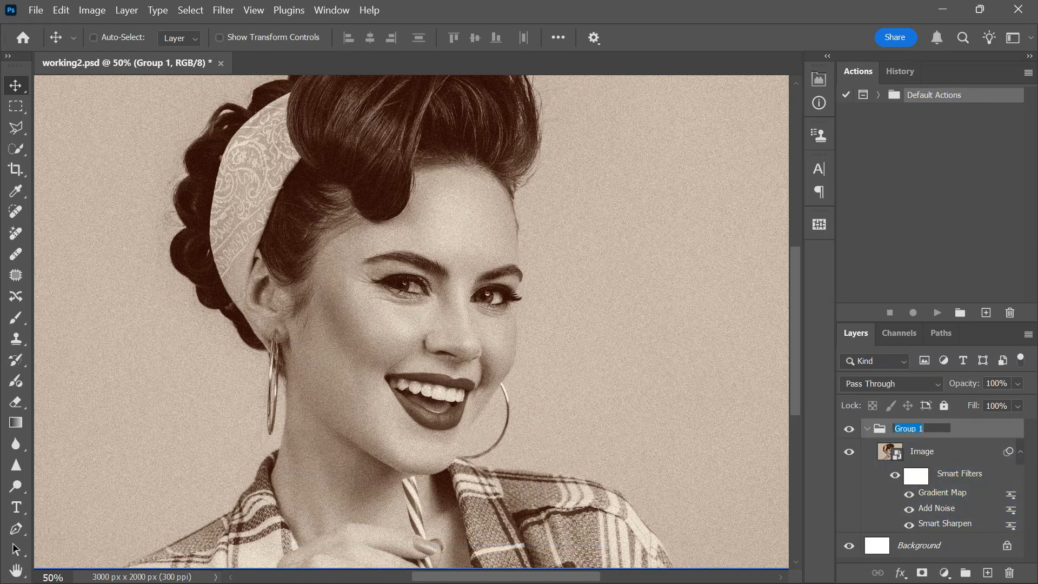
text(Image)
key(Return)
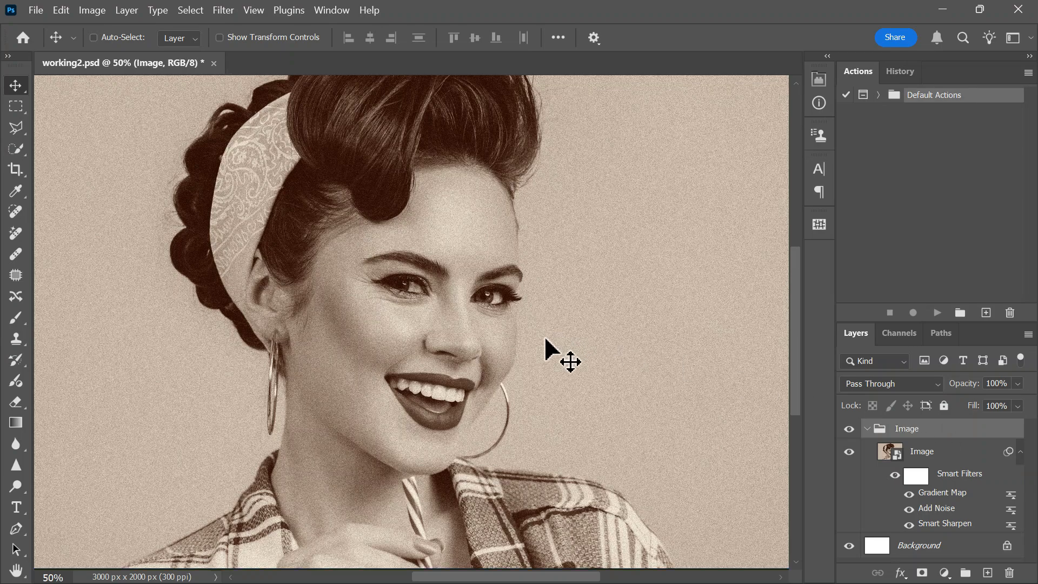
scroll(373, 348, up, 1)
key(space)
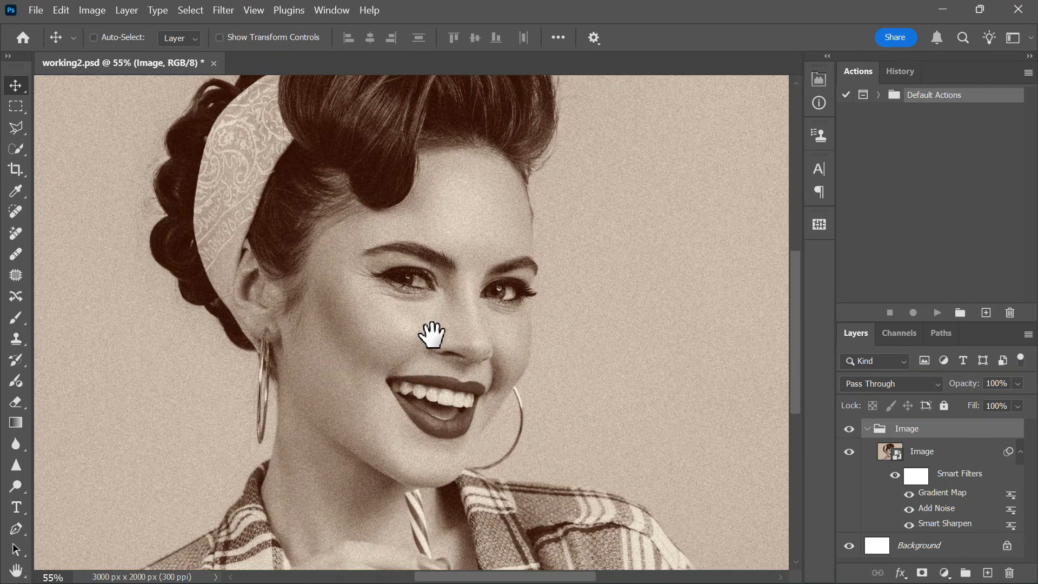
drag(433, 334, 442, 338)
scroll(441, 349, up, 1)
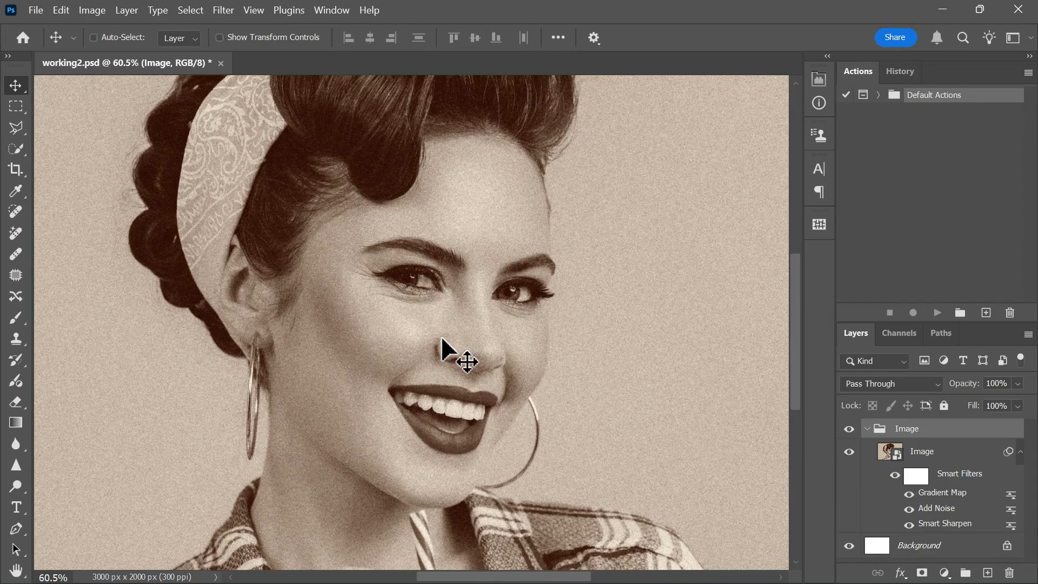
scroll(442, 349, up, 1)
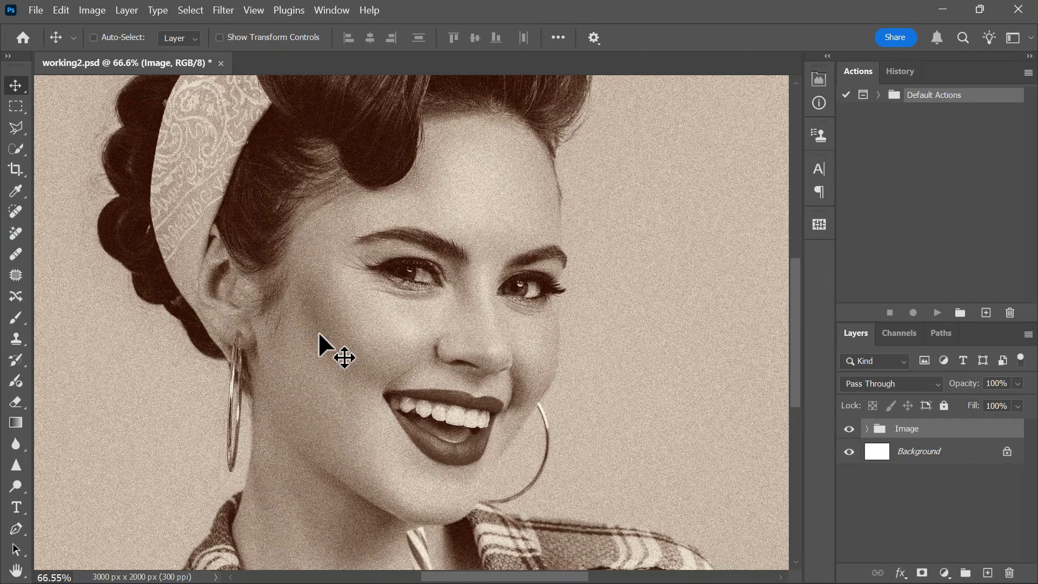
- Place the Texture1 image from the Textures folder as an embedded layer above the Image group
click(36, 11)
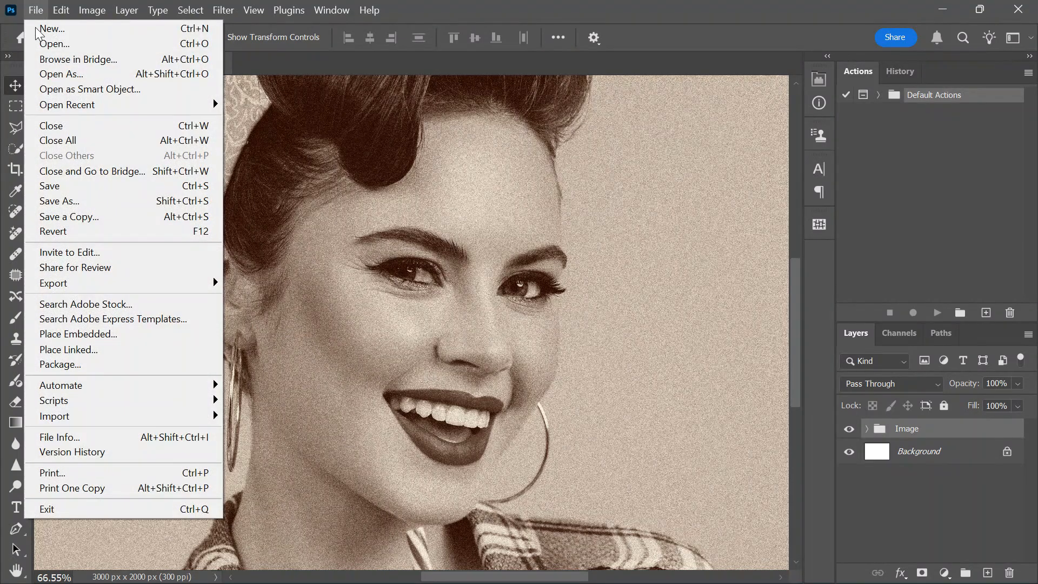
click(63, 334)
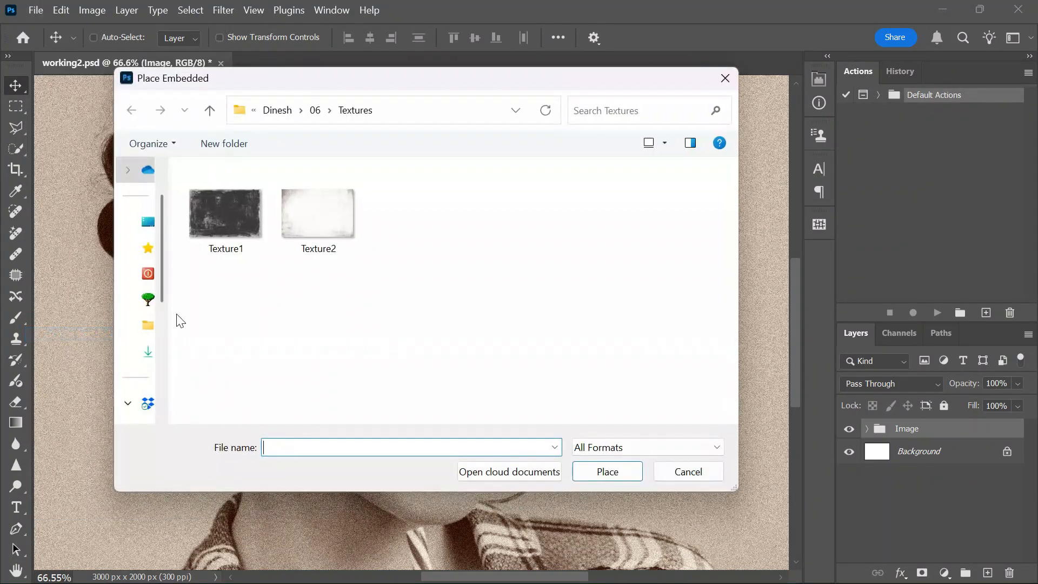
double_click(235, 207)
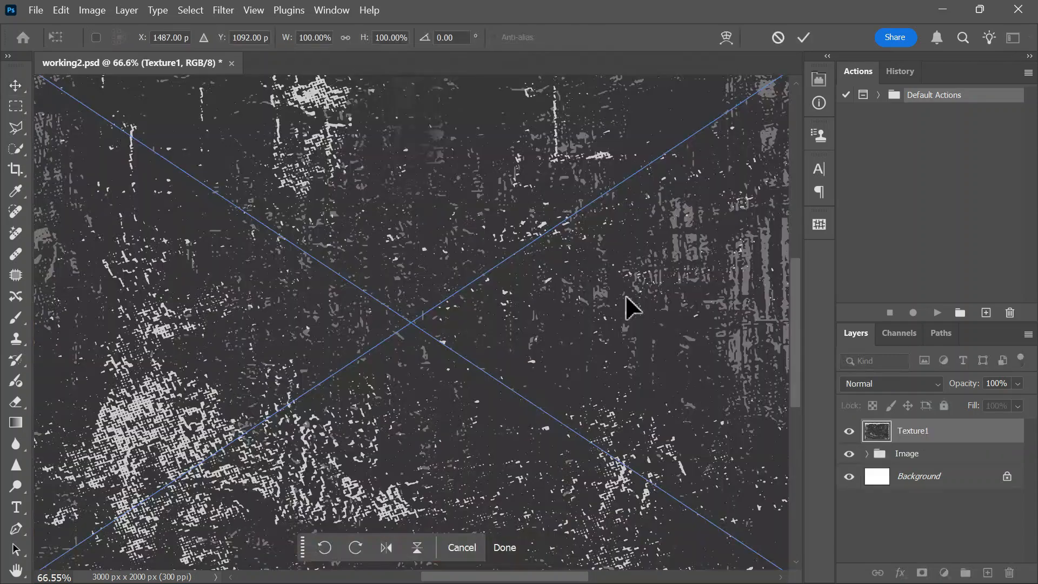
key(Return)
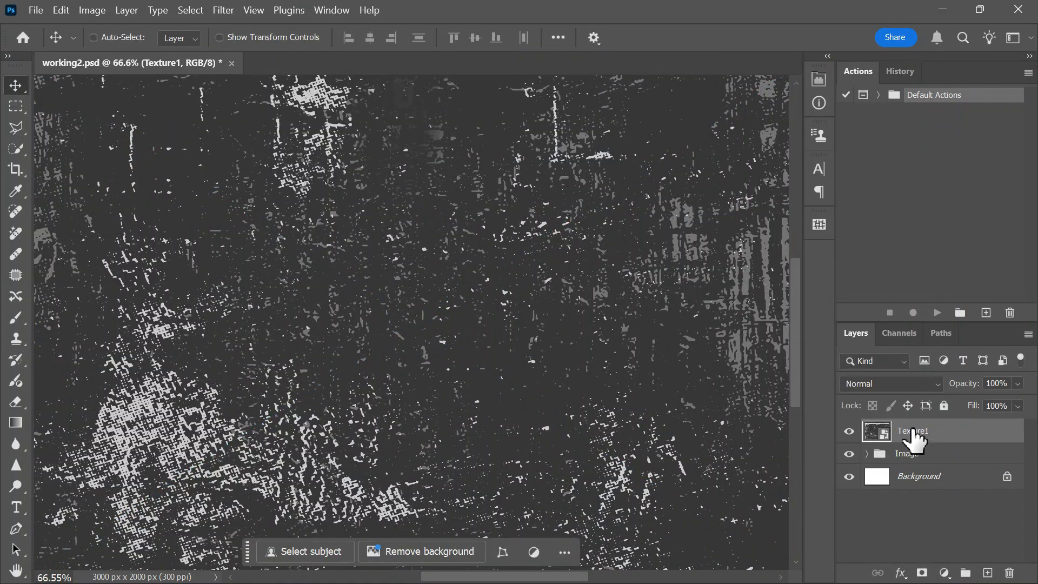
- Rasterize the Texture1 layer and set its blend mode to Screen
right_click(916, 431)
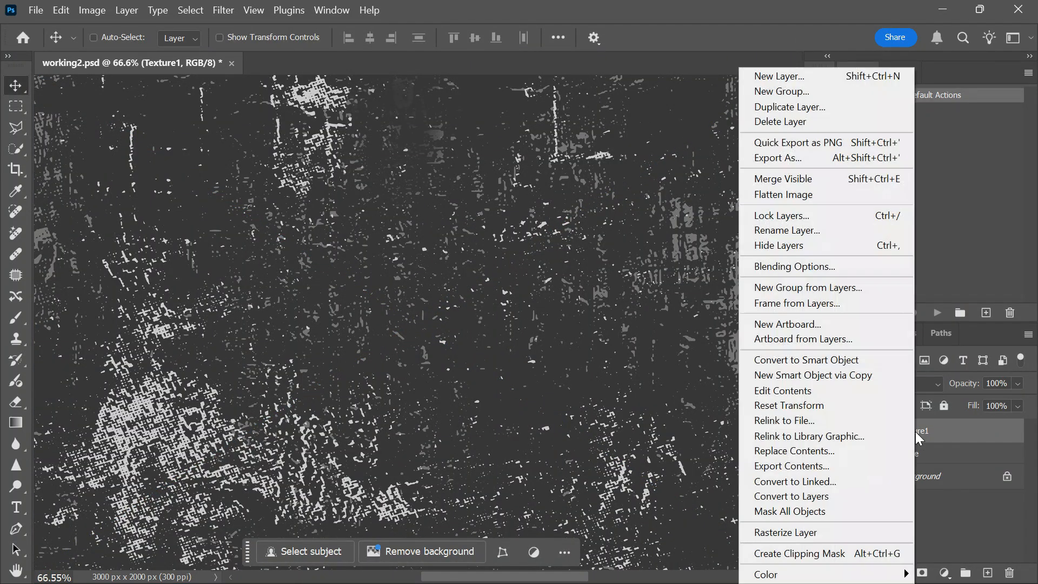
click(822, 532)
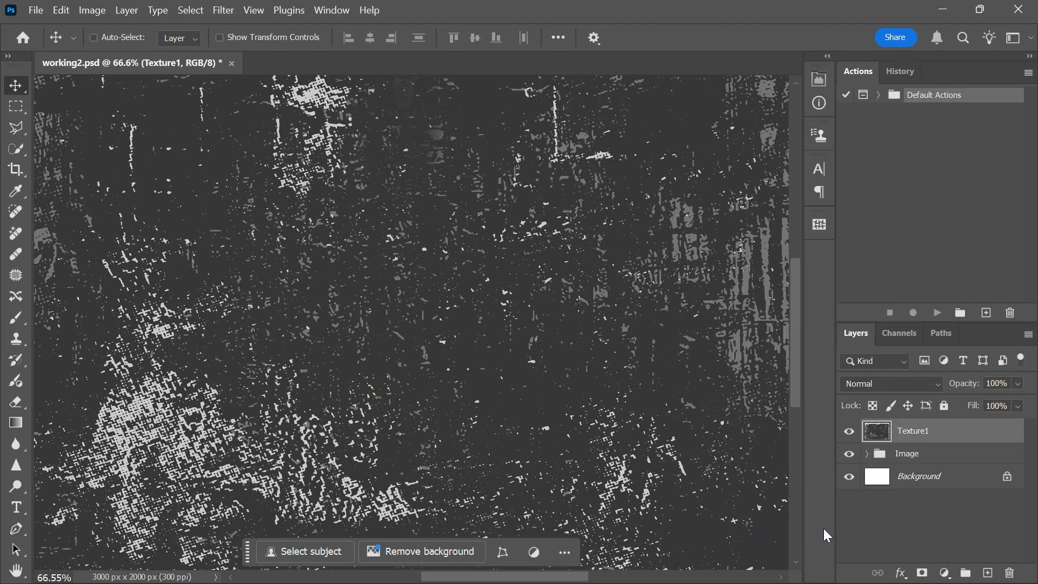
click(883, 385)
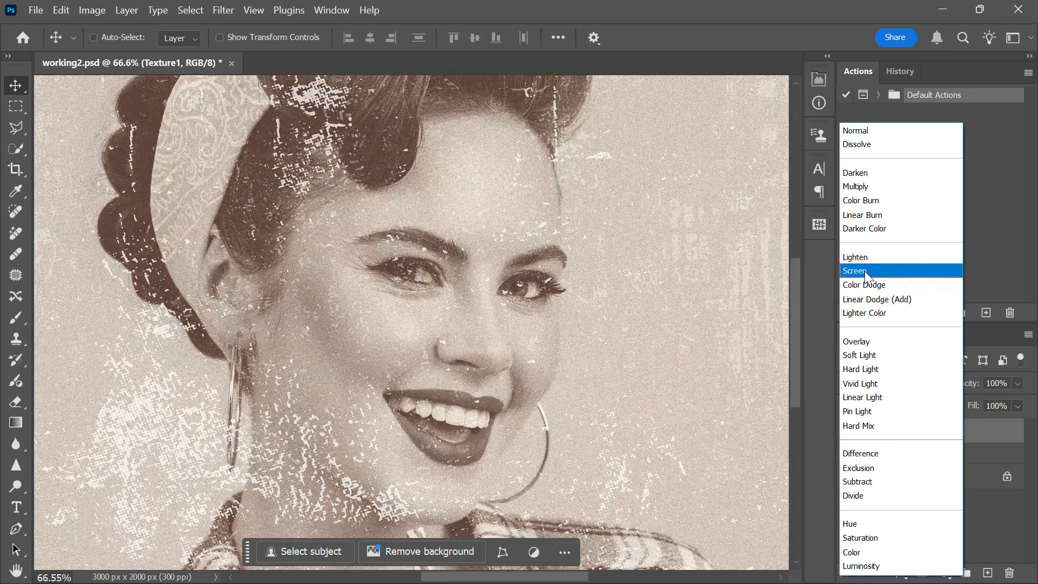
click(864, 271)
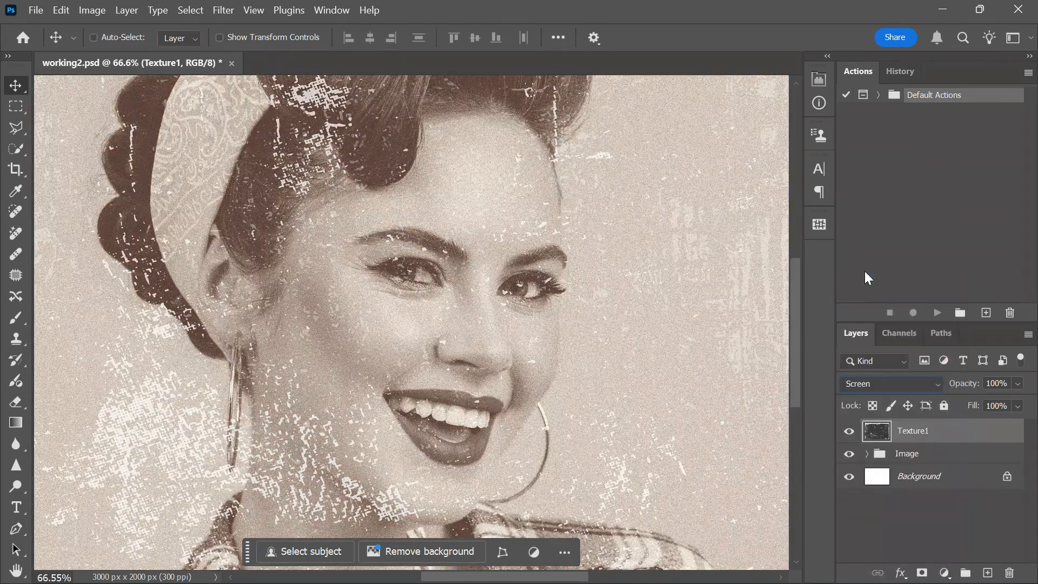
- Place the Texture2 image from the Textures folder as an embedded layer above Texture1
click(36, 11)
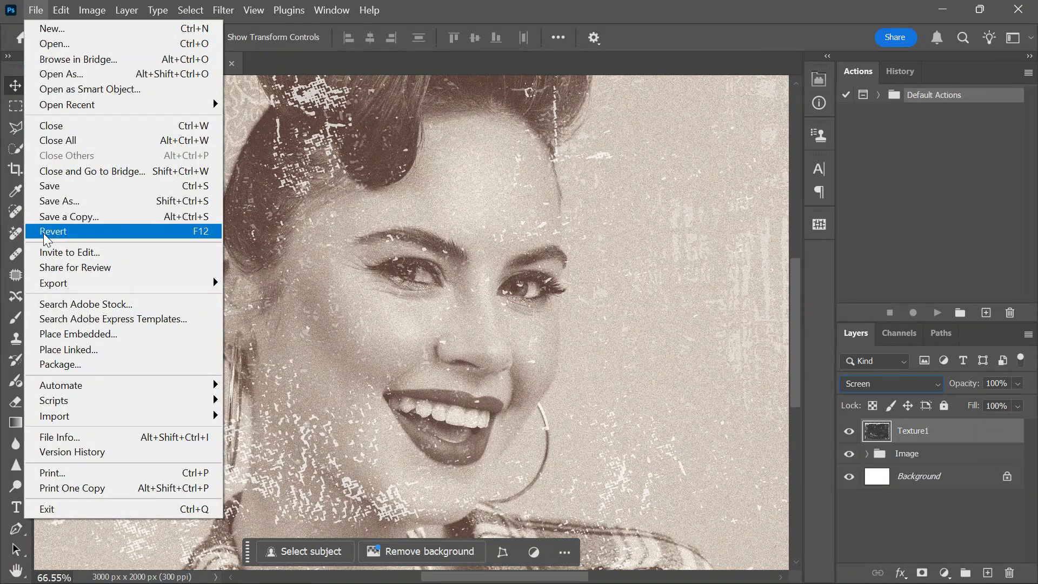
click(60, 338)
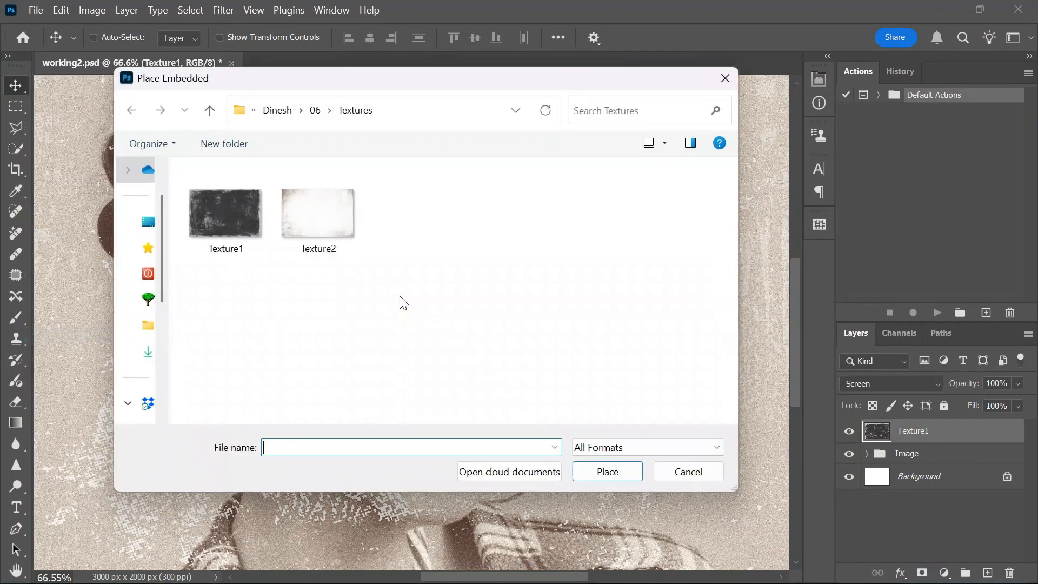
double_click(331, 217)
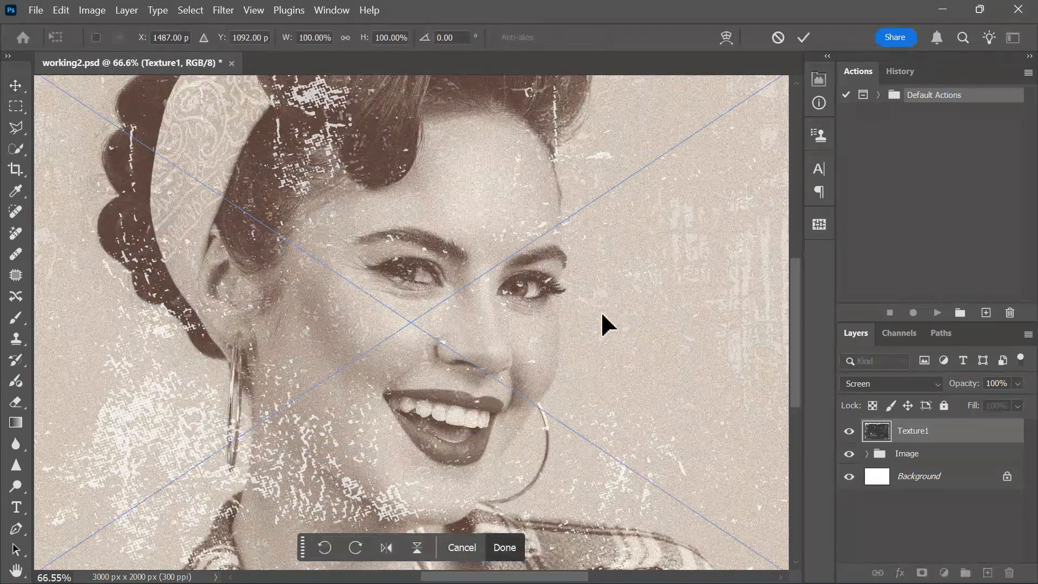
key(Return)
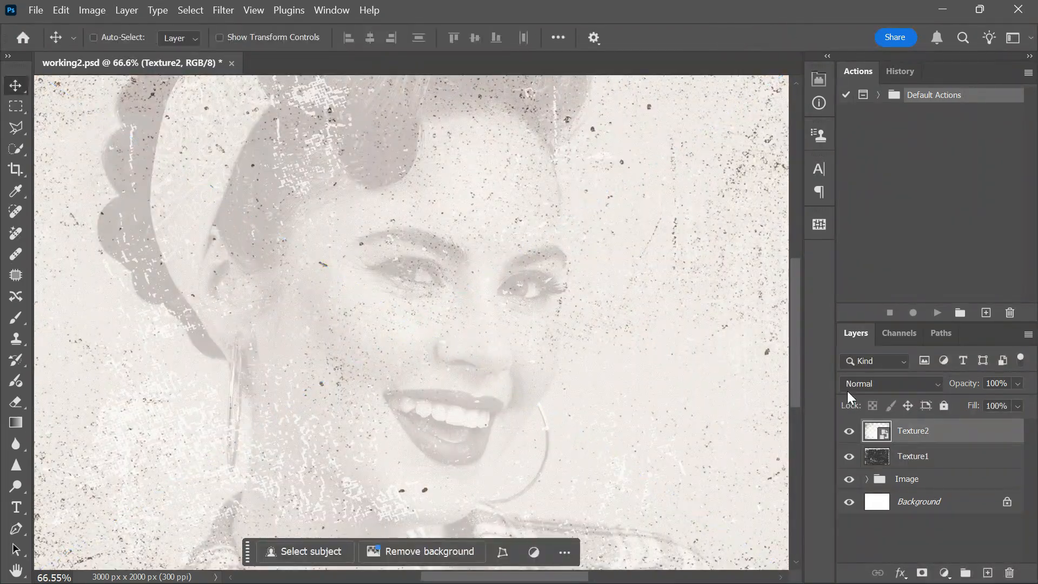
- Rasterize the Texture2 layer and set its blend mode to Darken
right_click(938, 434)
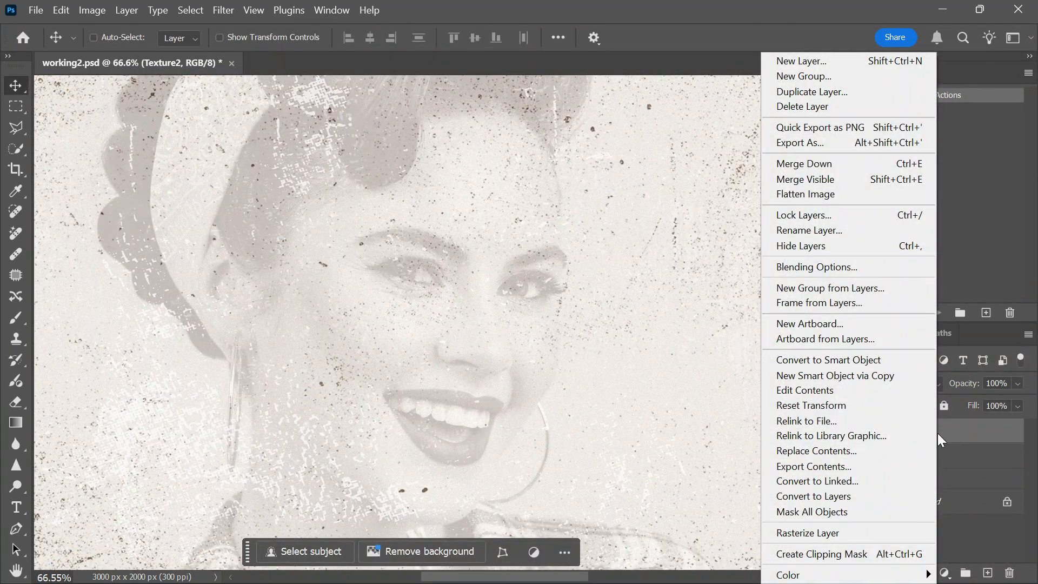
click(822, 531)
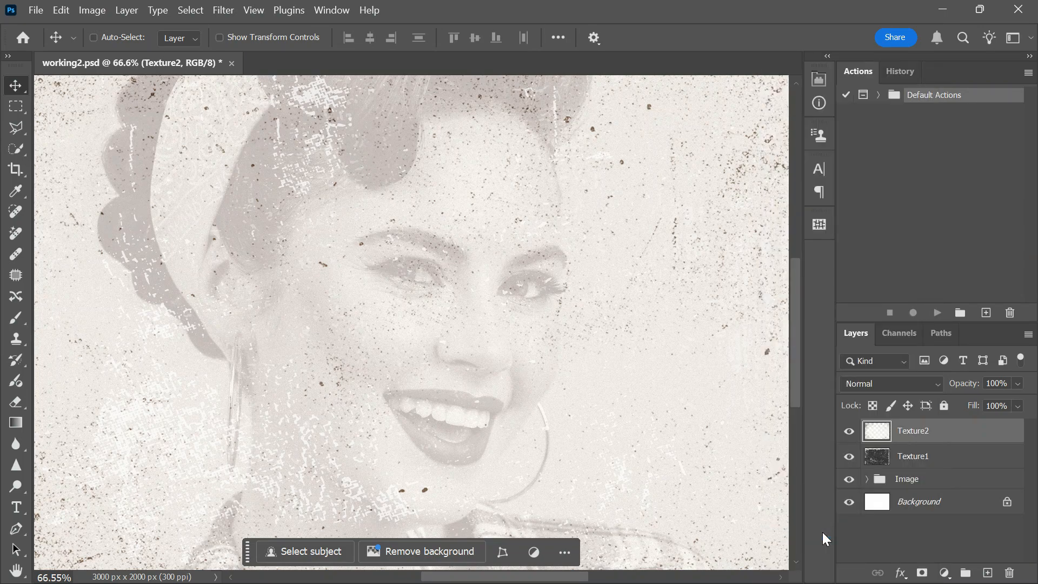
click(887, 384)
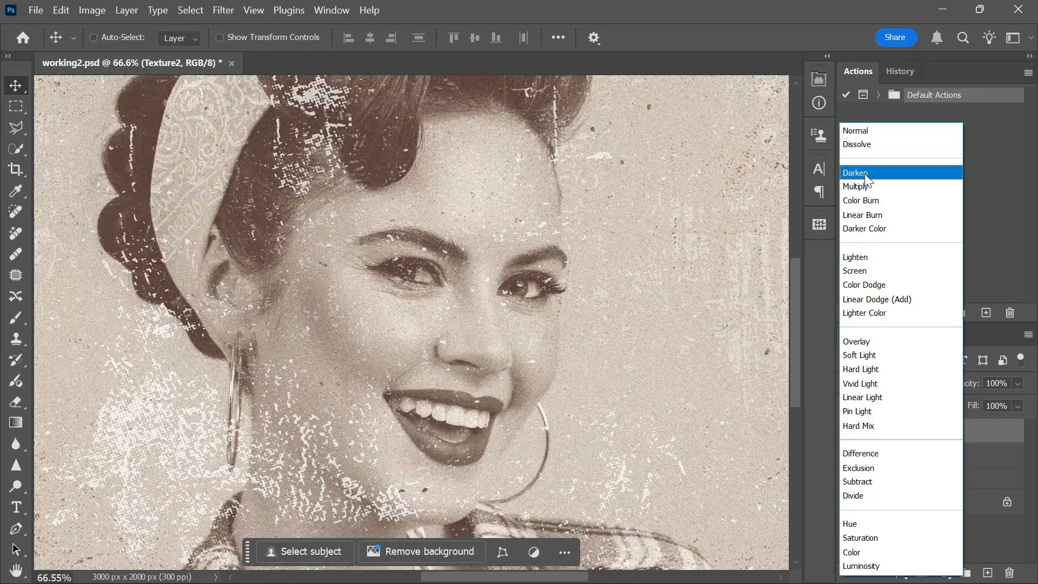
click(864, 173)
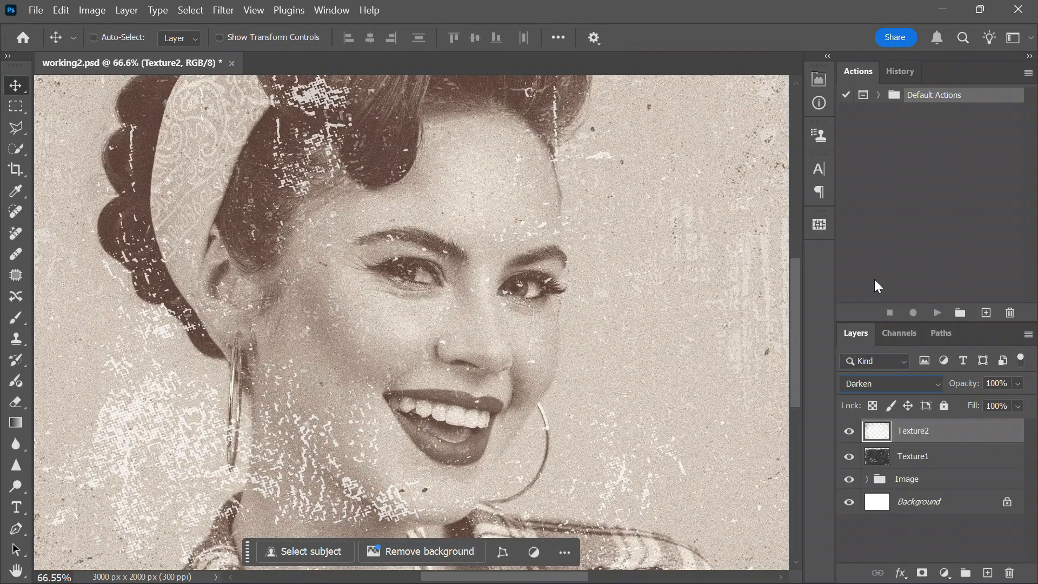
- Group the Texture1 and Texture2 layers and name the group "Texture"
ctrl+click(934, 465)
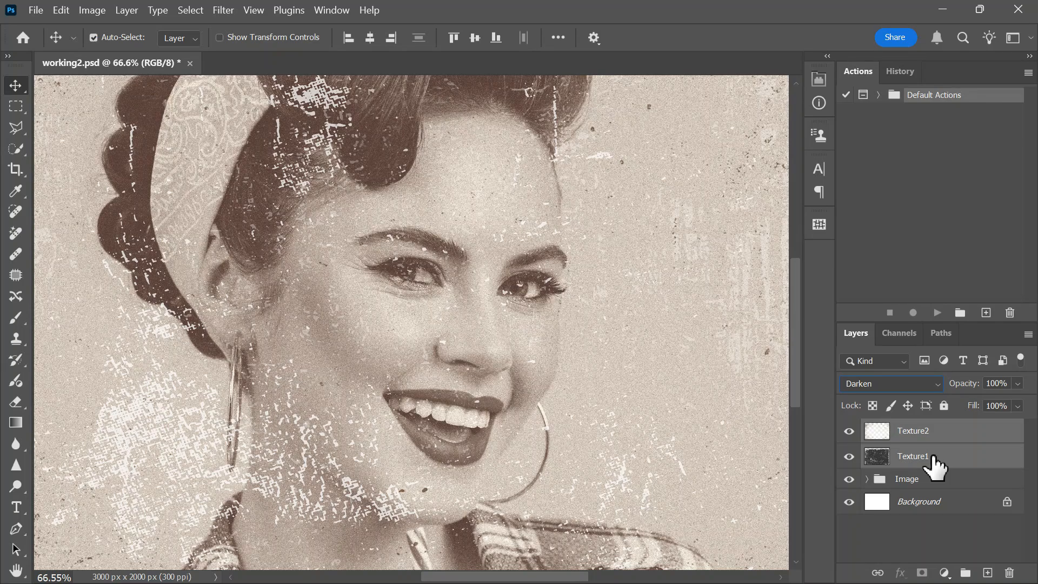
key(ctrl+g)
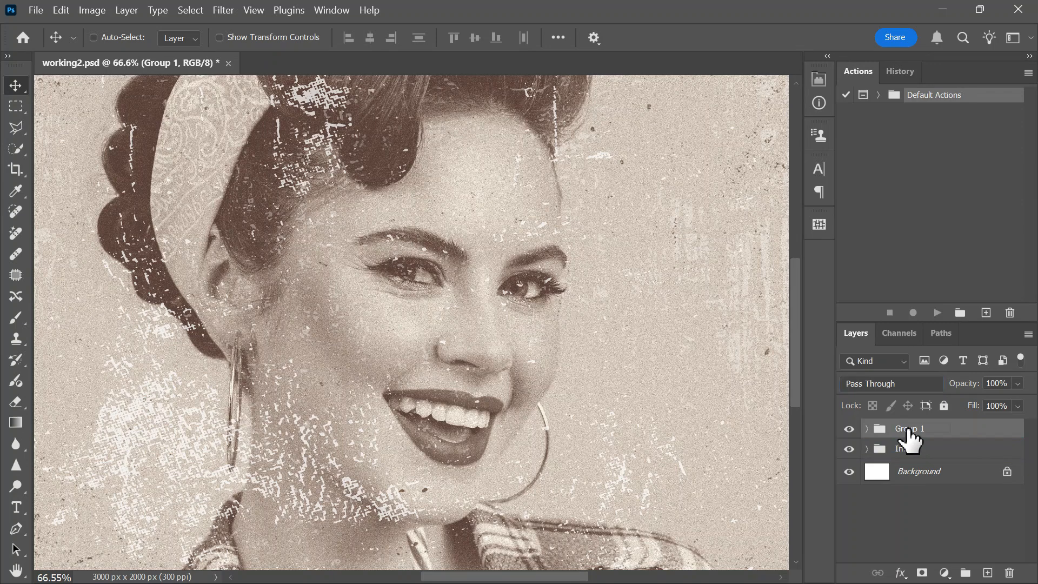
double_click(907, 429)
text(Texture)
key(Return)
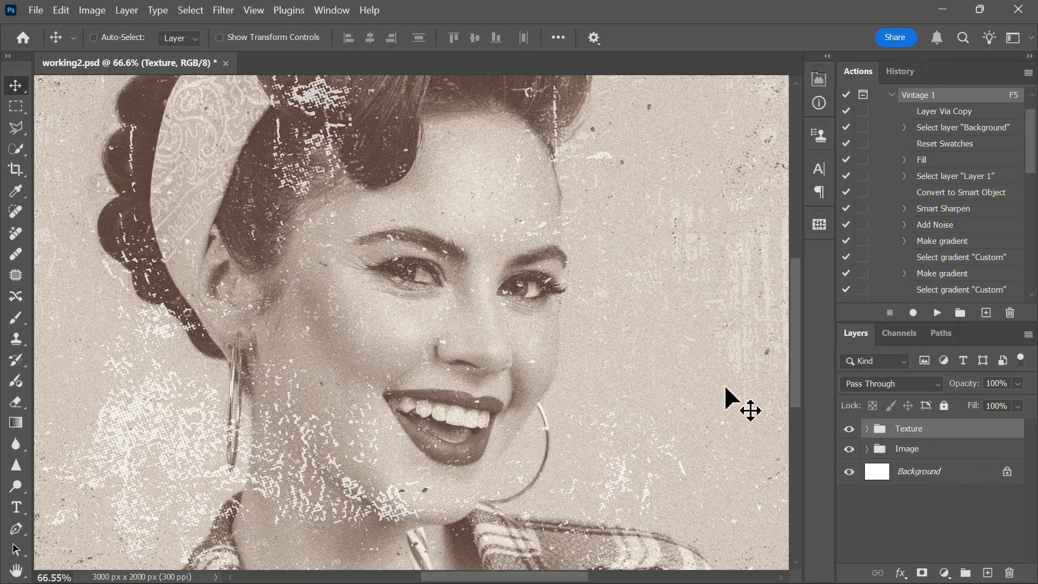
- Add a Levels adjustment above the Texture group with a black output level of 31 and a midtone value of 0.79
click(944, 572)
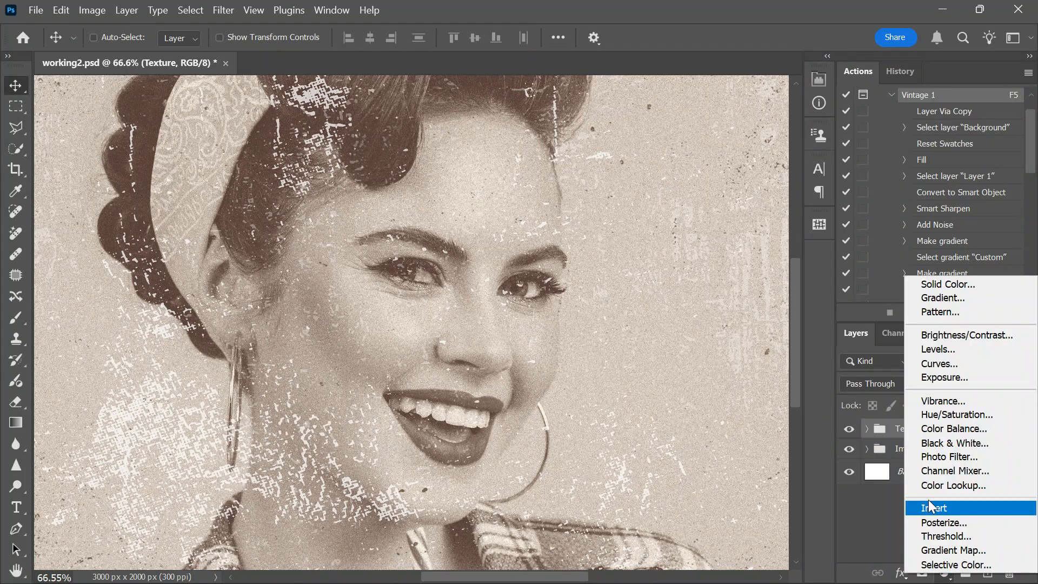
click(936, 349)
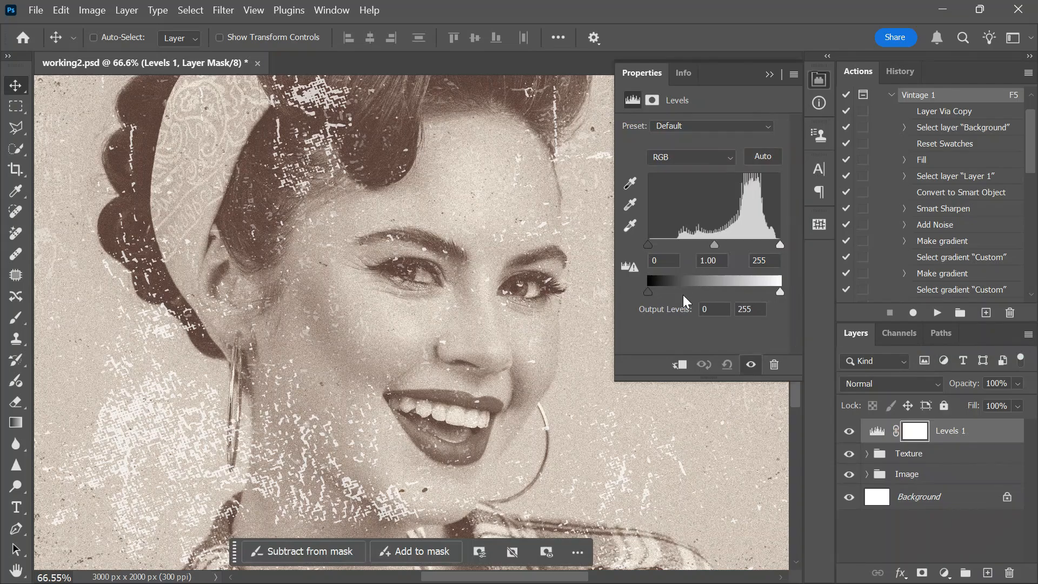
drag(648, 293, 656, 295)
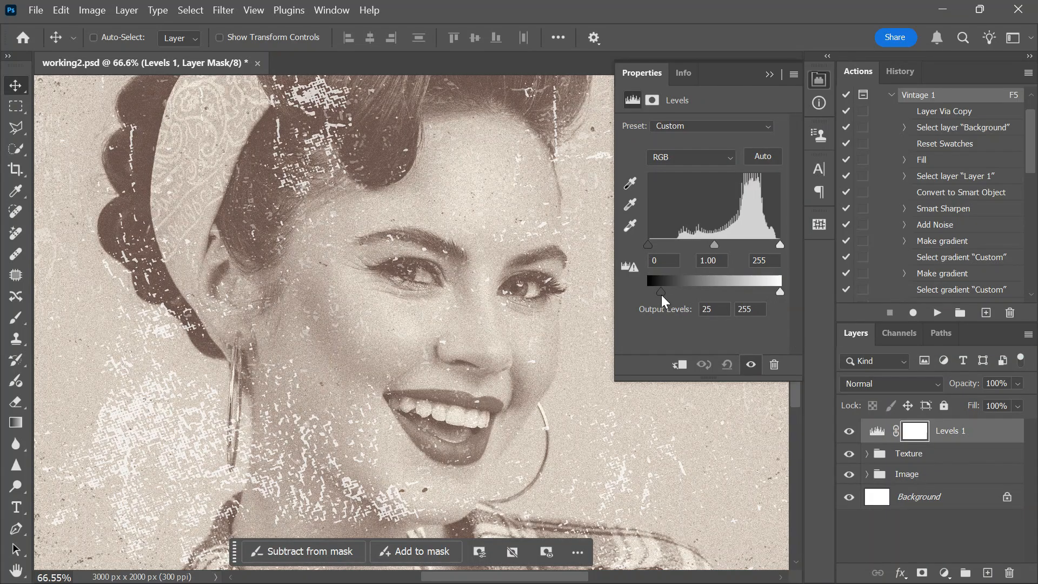
drag(660, 294, 663, 295)
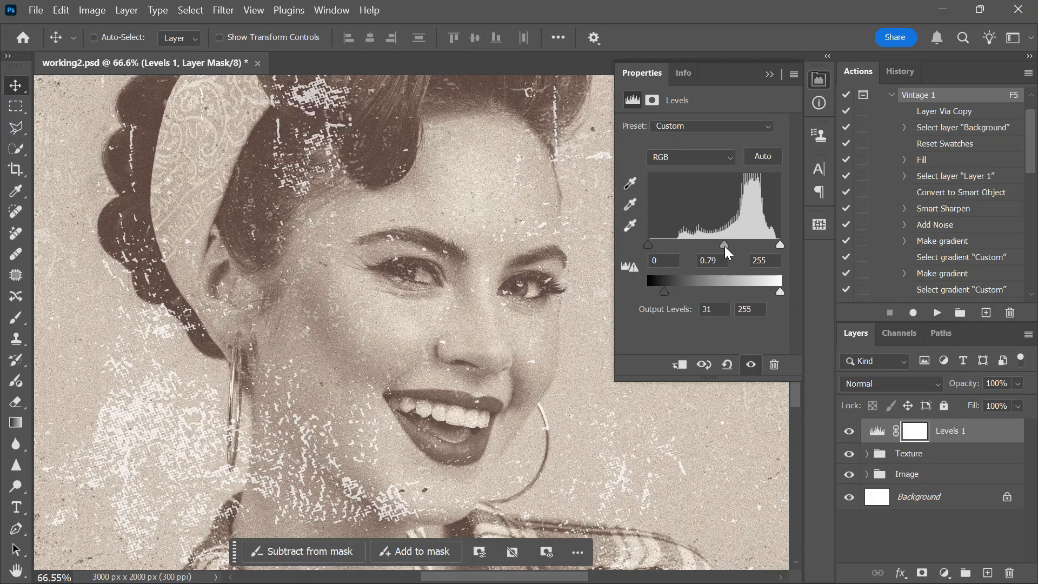
click(770, 75)
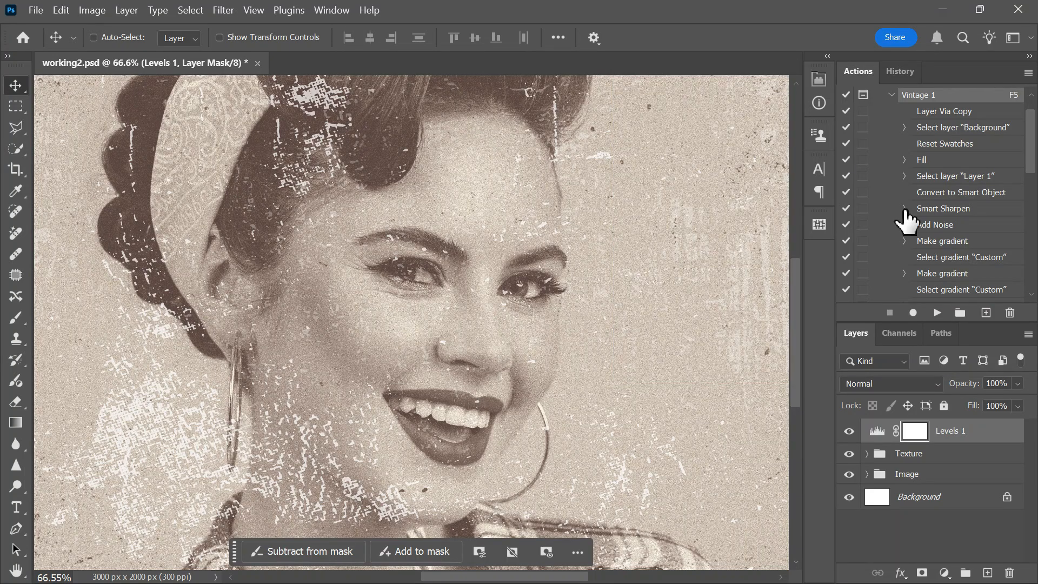
- Add a Curves adjustment with a midpoint at input 124 and output 115, and move the white point slightly inward
click(943, 573)
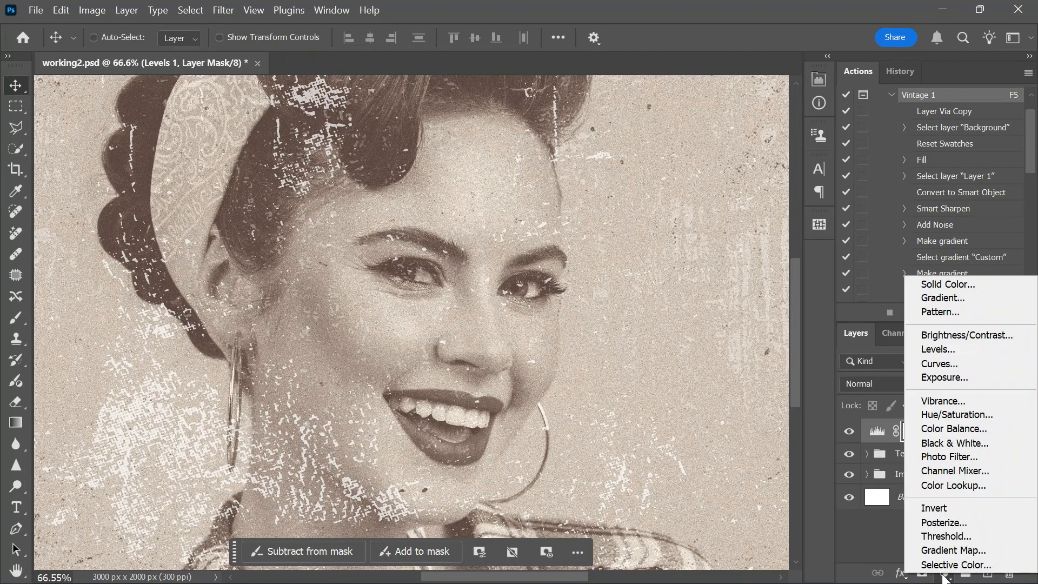
click(948, 365)
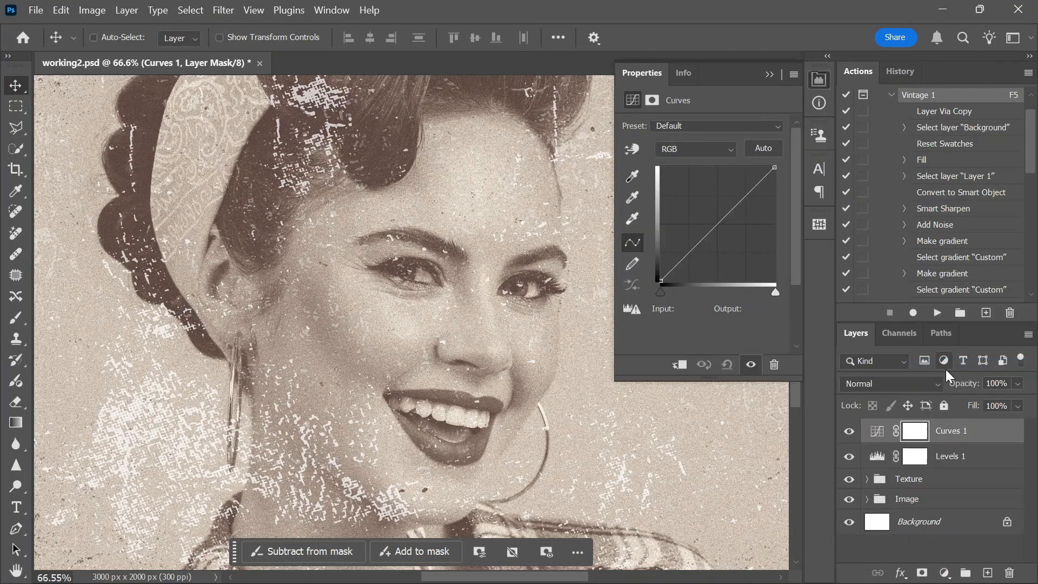
click(717, 229)
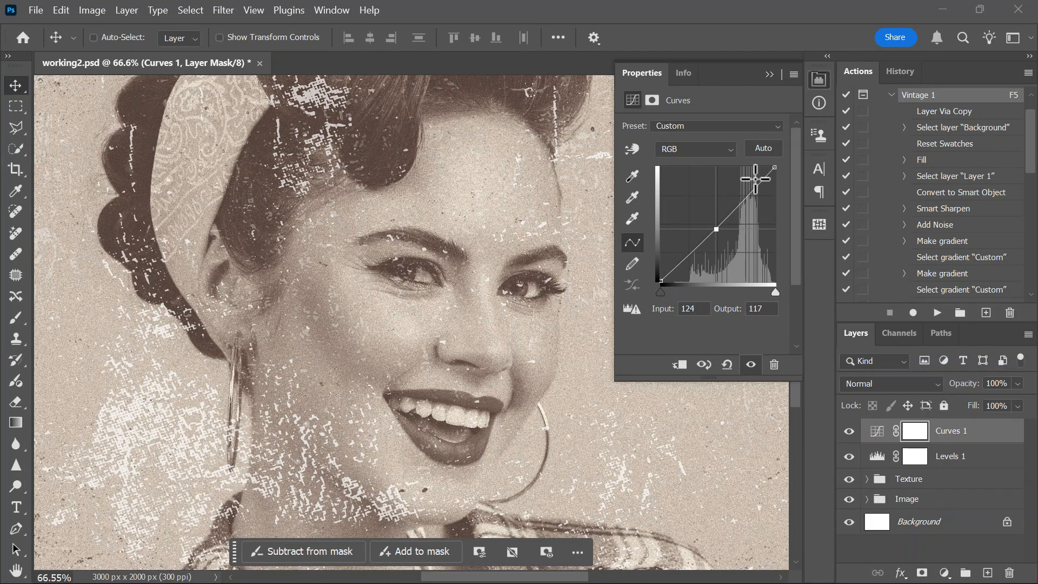
drag(774, 167, 768, 167)
drag(714, 229, 715, 231)
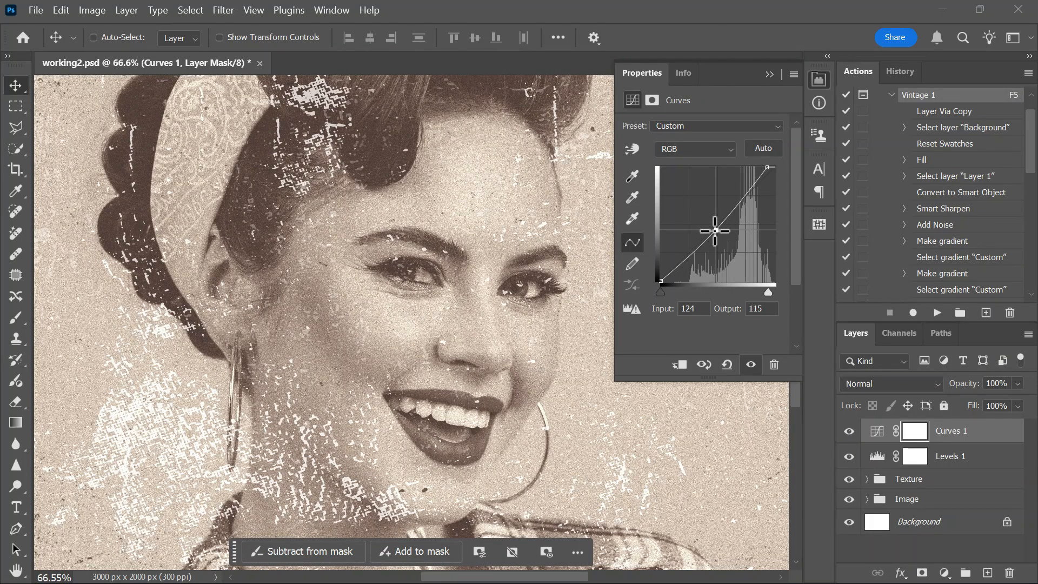
click(768, 75)
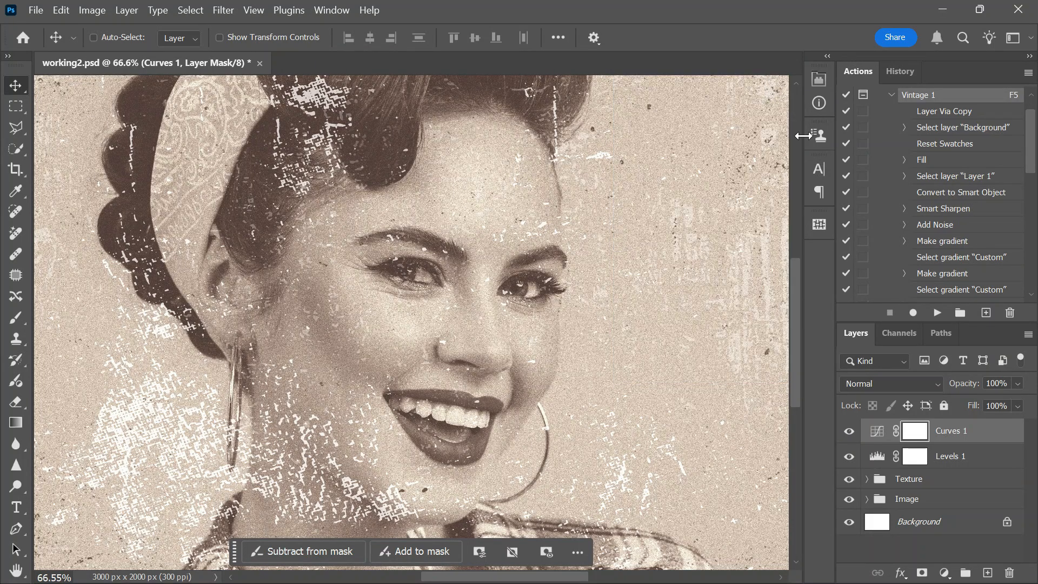
- Group the Curves and Levels adjustment layers and name the group "Adjustment"
shift+click(952, 460)
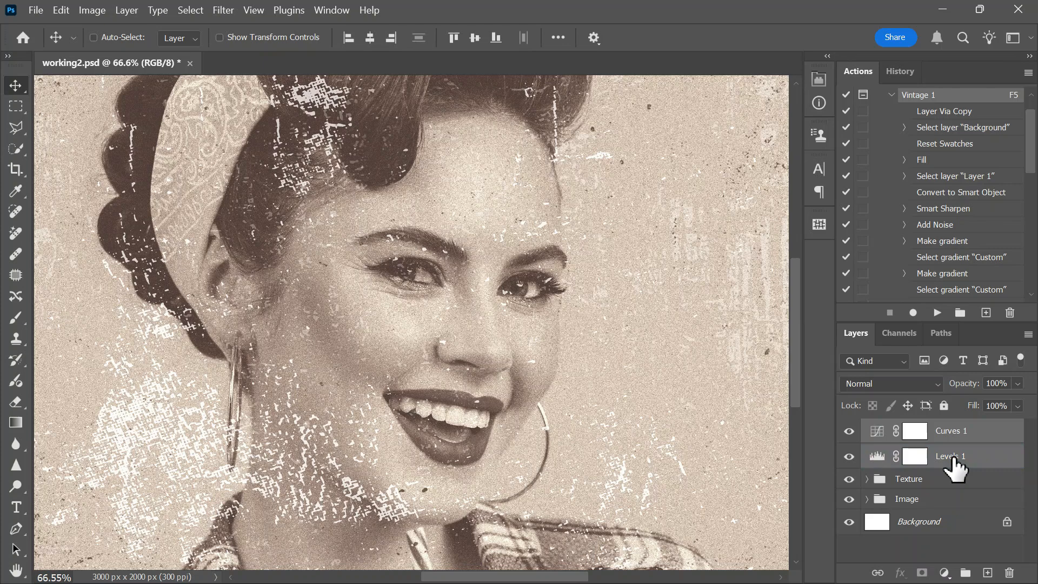
key(ctrl)
key(ctrl+g)
double_click(910, 429)
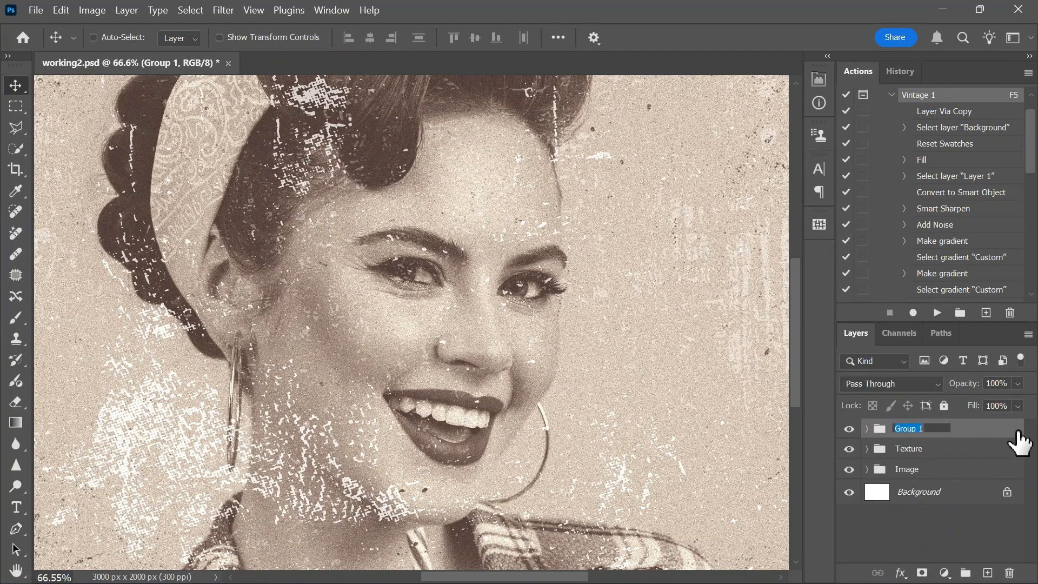
text(Adjustment)
key(Return)
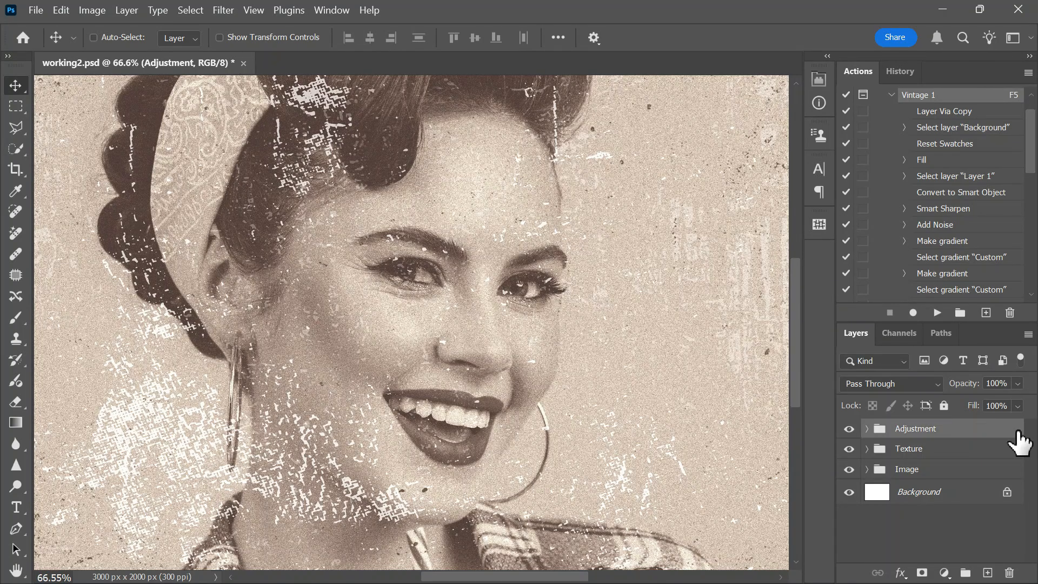
- Switch the document between its original colour state and the finished vintage effect to compare before and after
click(899, 71)
click(905, 98)
click(858, 70)
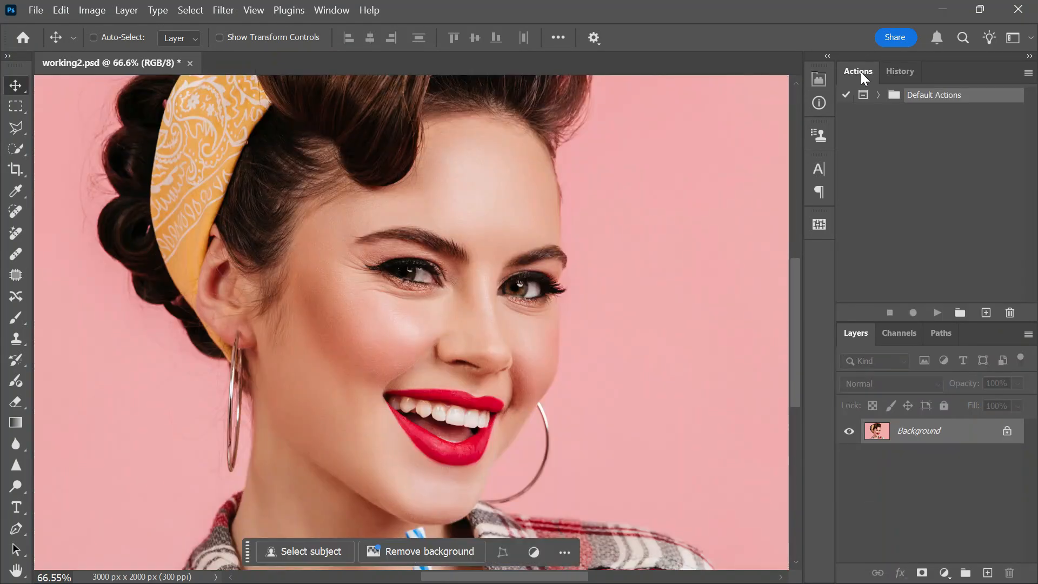
key(ctrl)
key(ctrl+z)
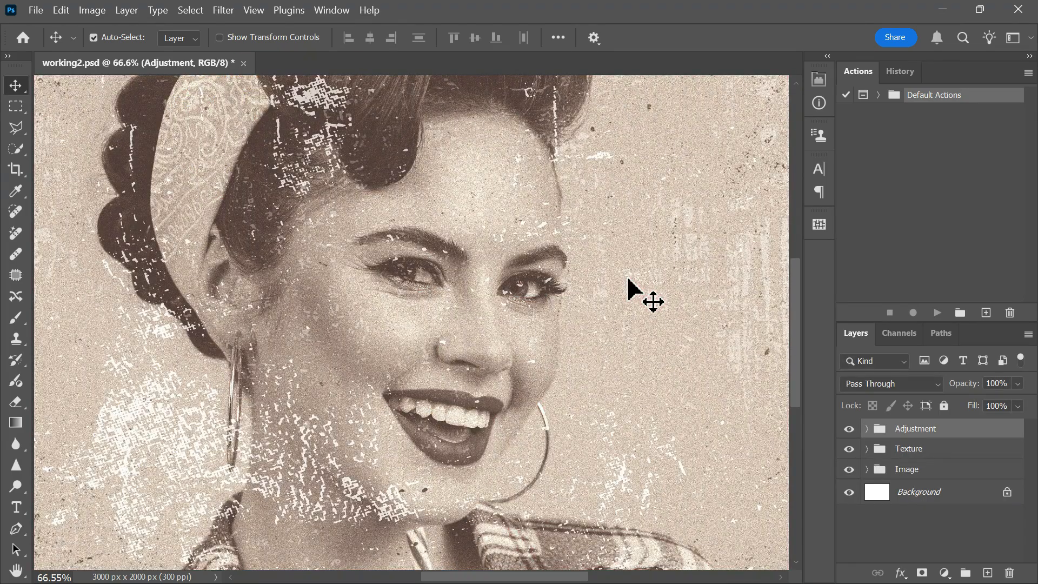
key(ctrl+shift+z)
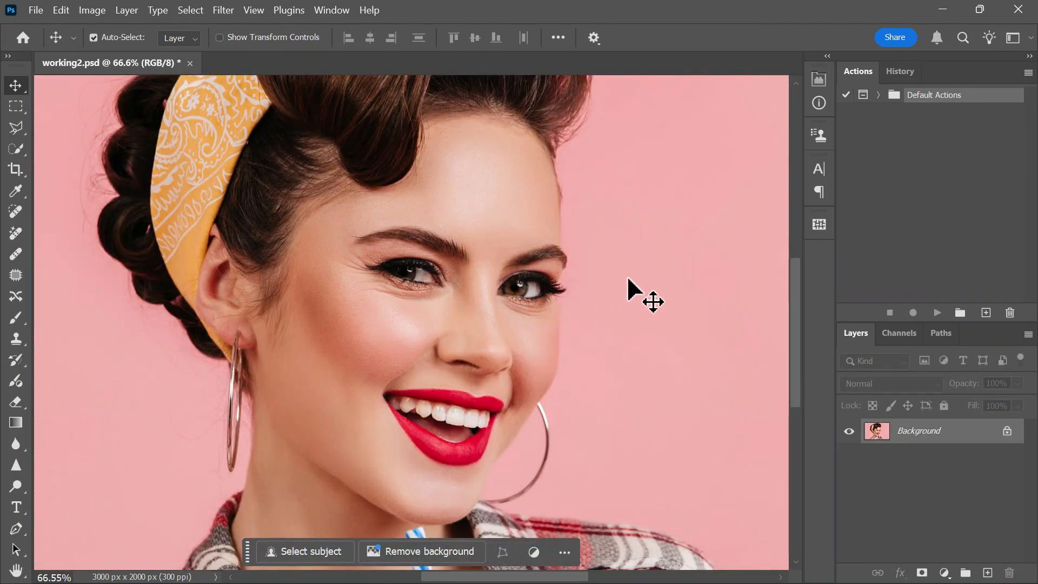
key(ctrl+z)
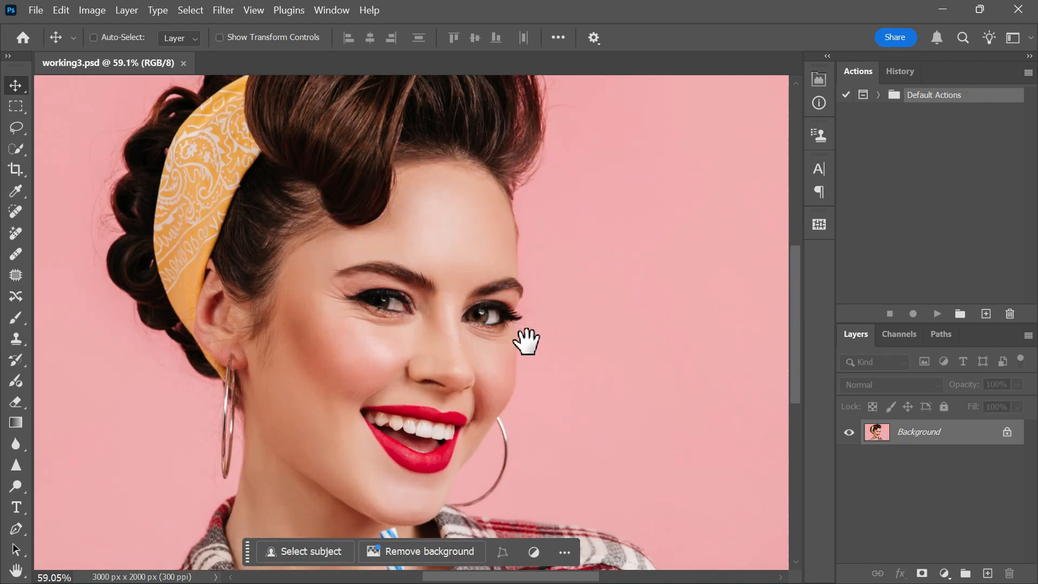
drag(525, 341, 541, 317)
scroll(534, 319, up, 1)
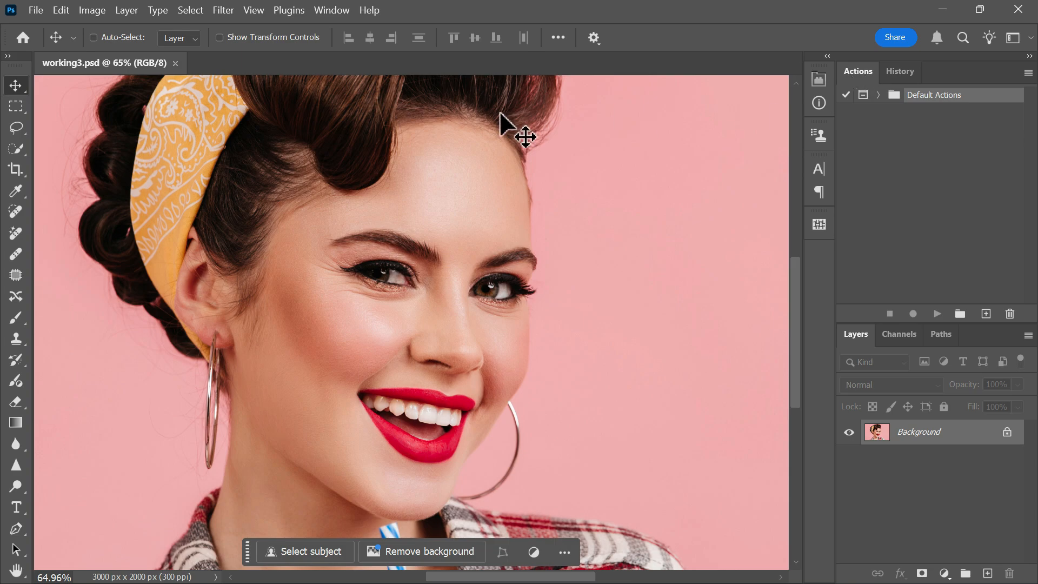
- Create a new action set named "Vintage photo effect"
click(332, 11)
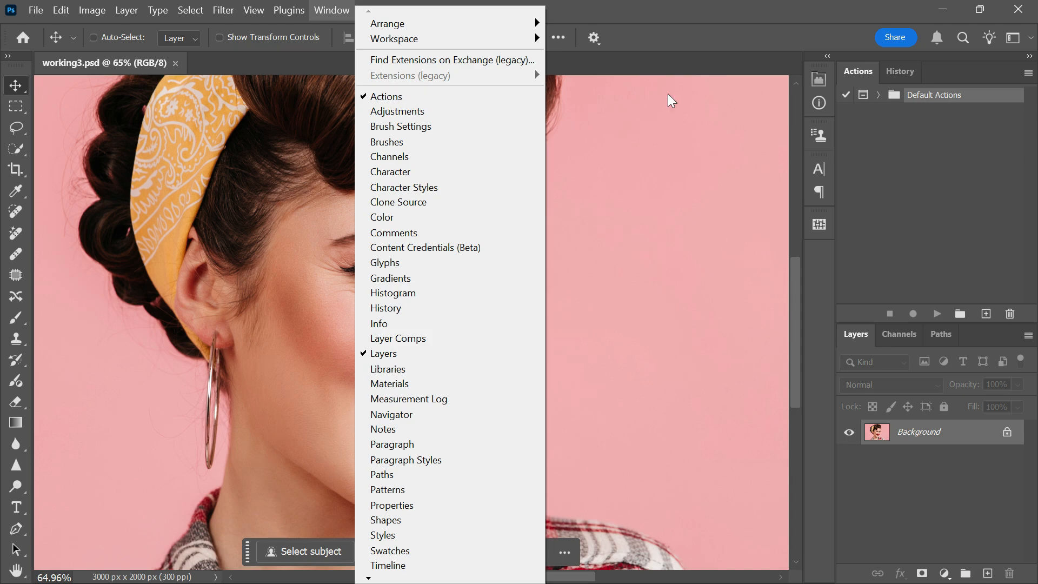
click(954, 112)
click(1029, 73)
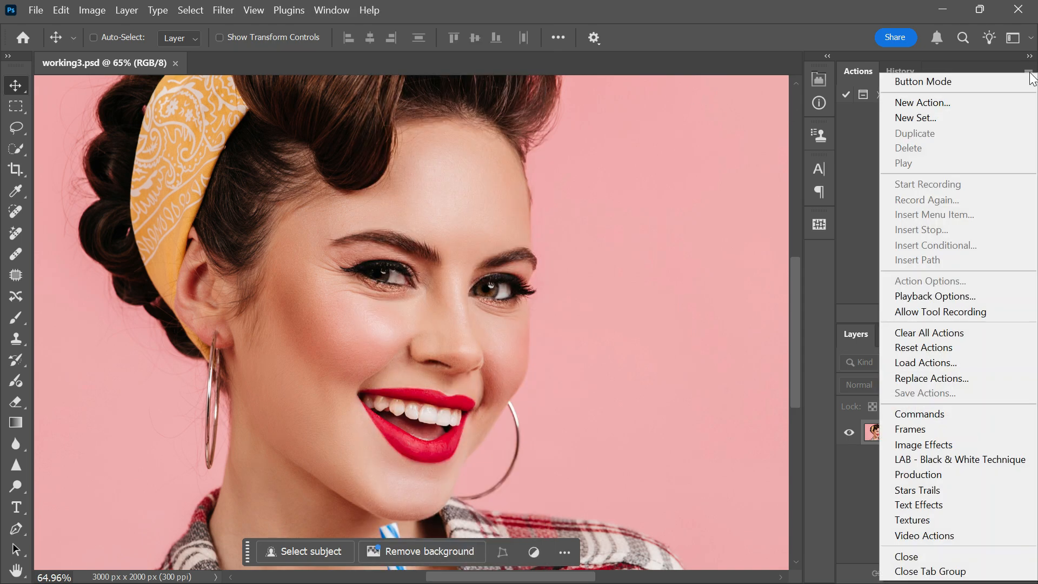
click(940, 119)
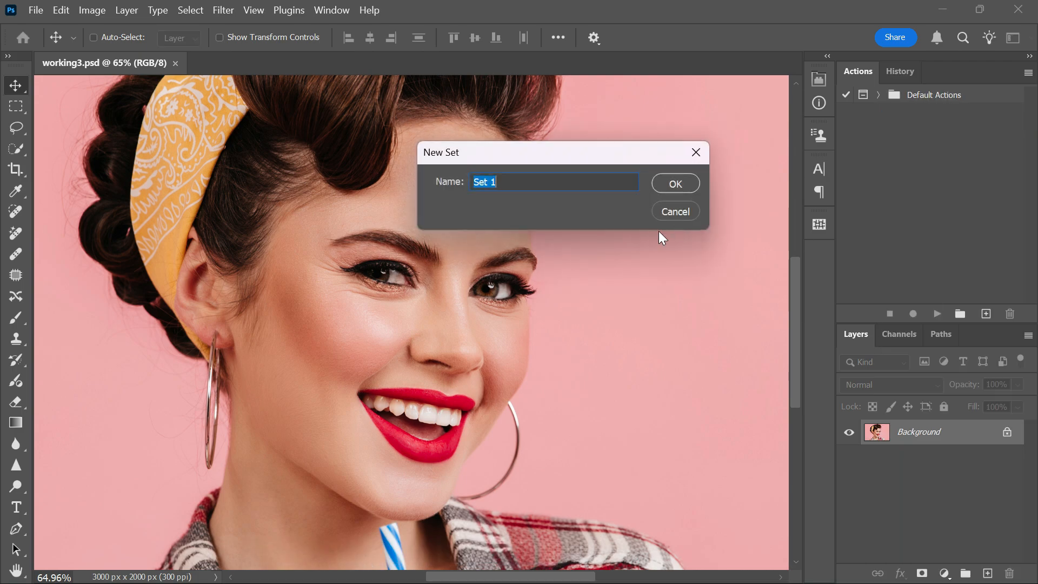
text(Vintage photo effect)
key(Return)
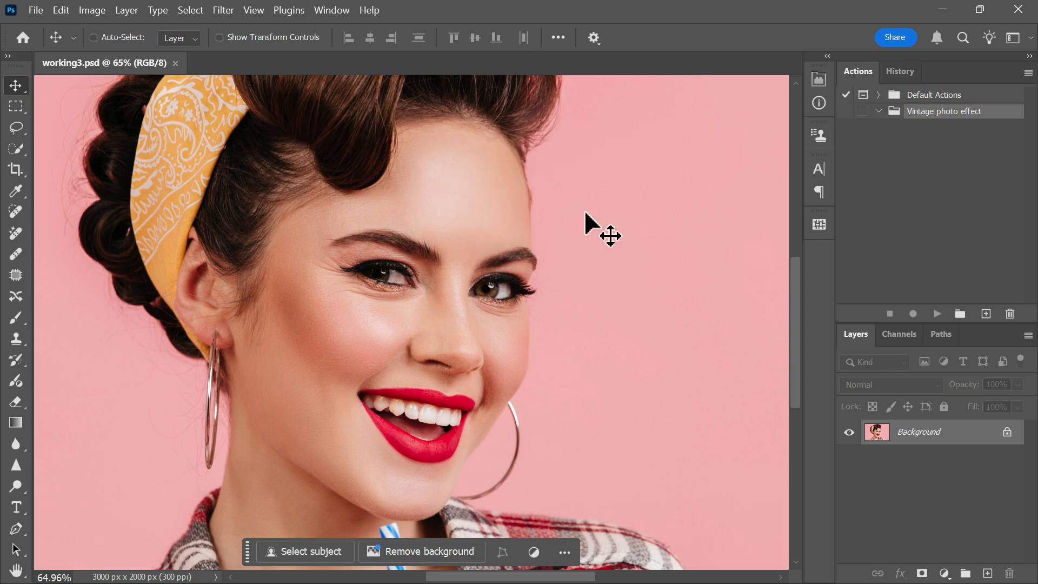
- Create an action named "Vintage1" in the Vintage photo effect set, assign it function key F6 and start recording
click(986, 314)
text(Vintage1)
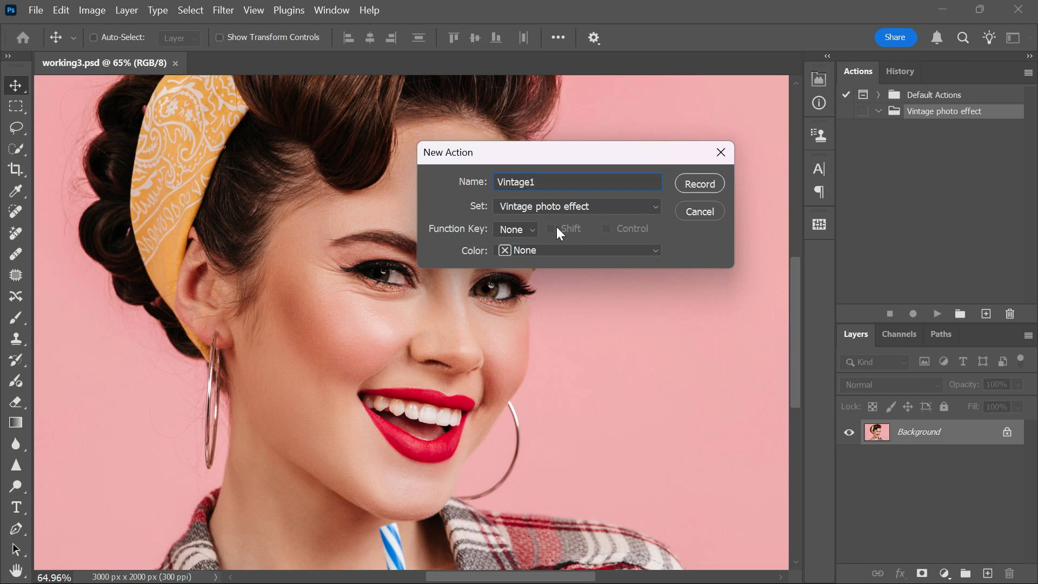
click(516, 229)
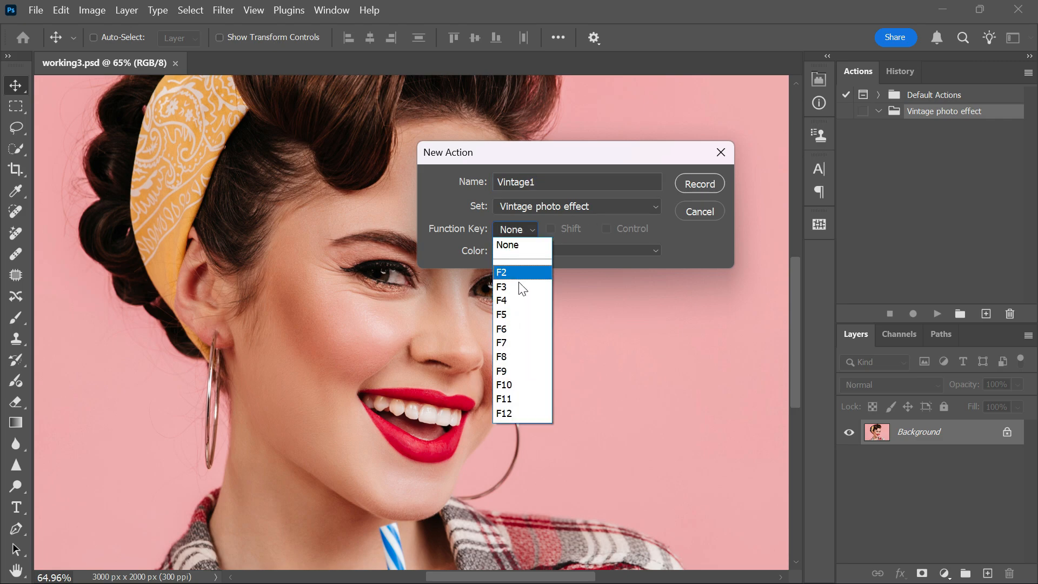
click(509, 329)
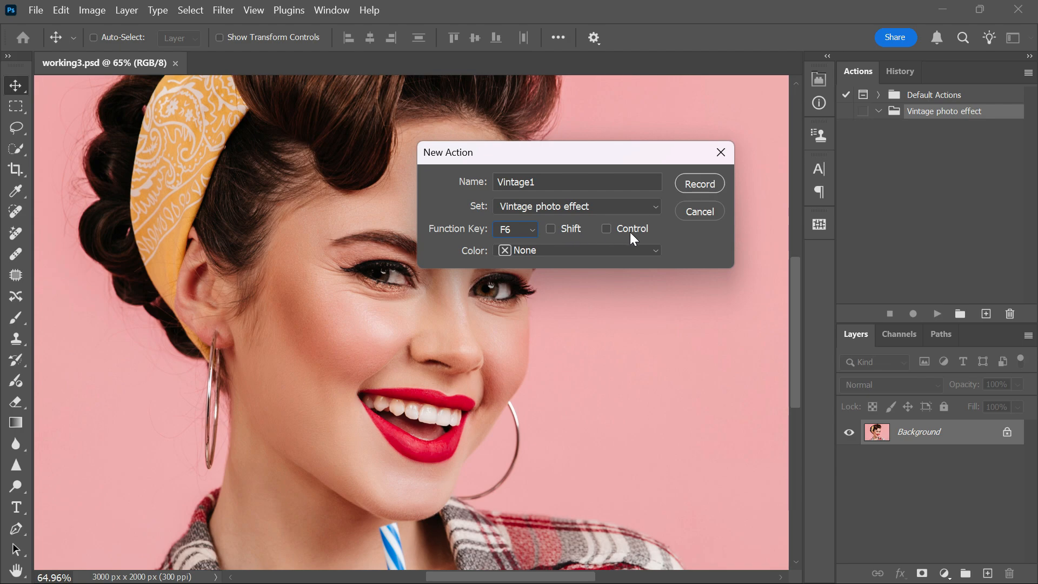
click(702, 183)
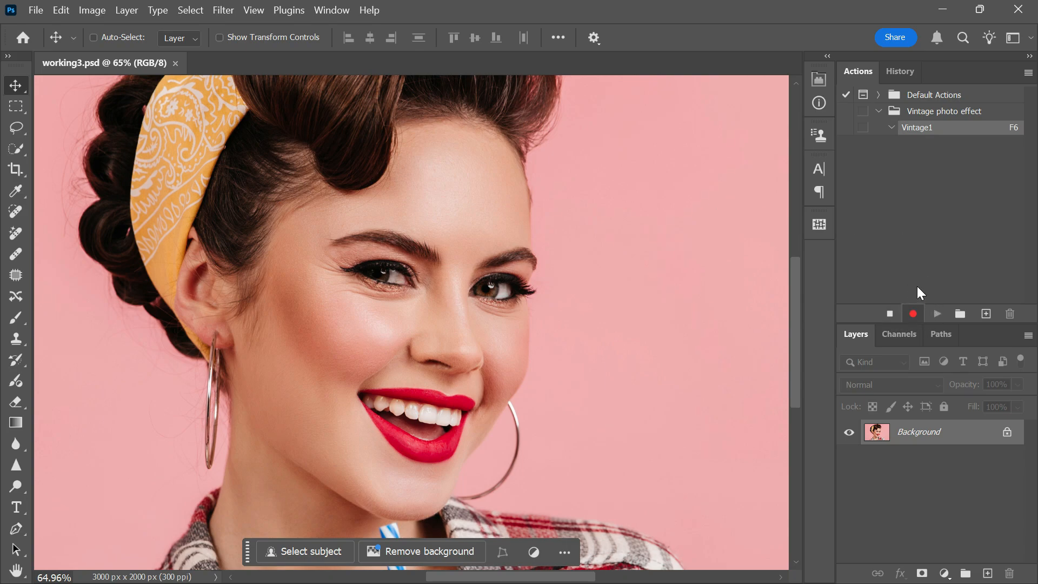
- Duplicate the Background layer and name the copy "Image"
key(ctrl+j)
double_click(909, 405)
text(Ima)
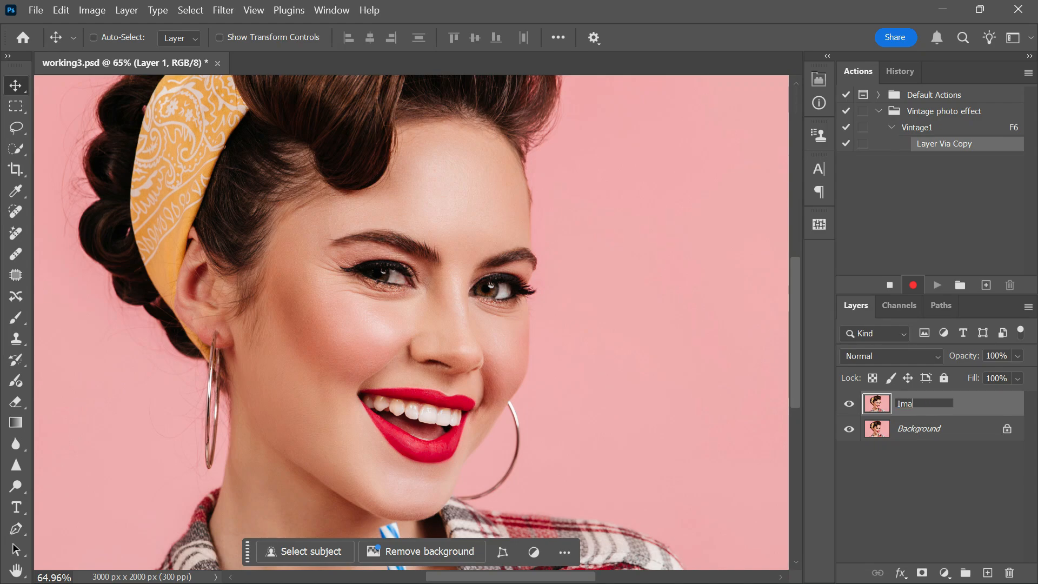
text(ge)
- Fill the Background layer with white using the default colours, and convert the Image layer to a smart object
click(919, 430)
key(d)
key(ctrl+BackSpace)
right_click(922, 404)
click(870, 480)
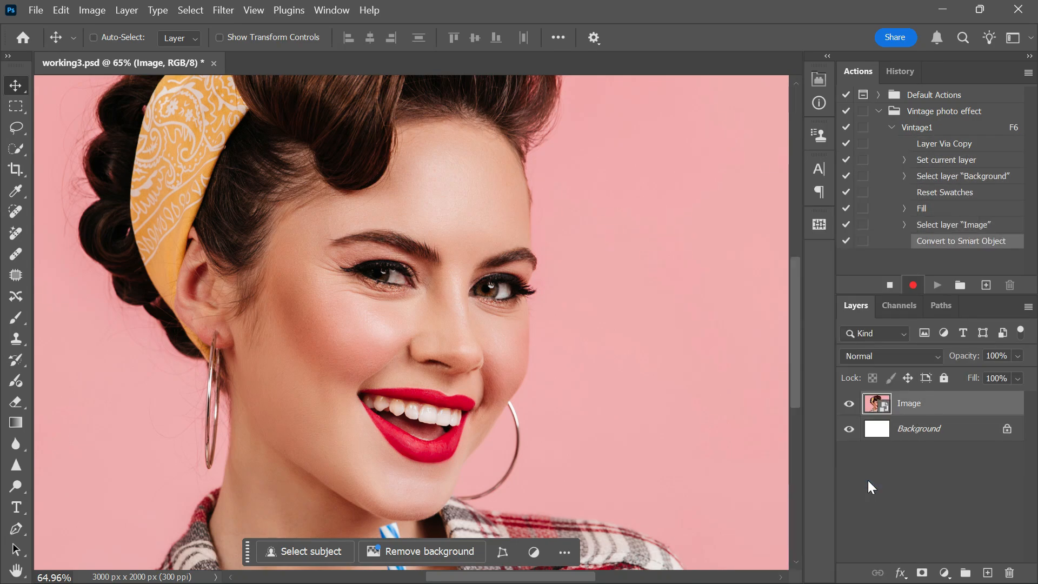
- Apply Smart Sharpen and Add Noise as smart filters to the Image layer, accepting the offered settings
click(223, 10)
mouse_move(255, 291)
click(475, 339)
click(764, 122)
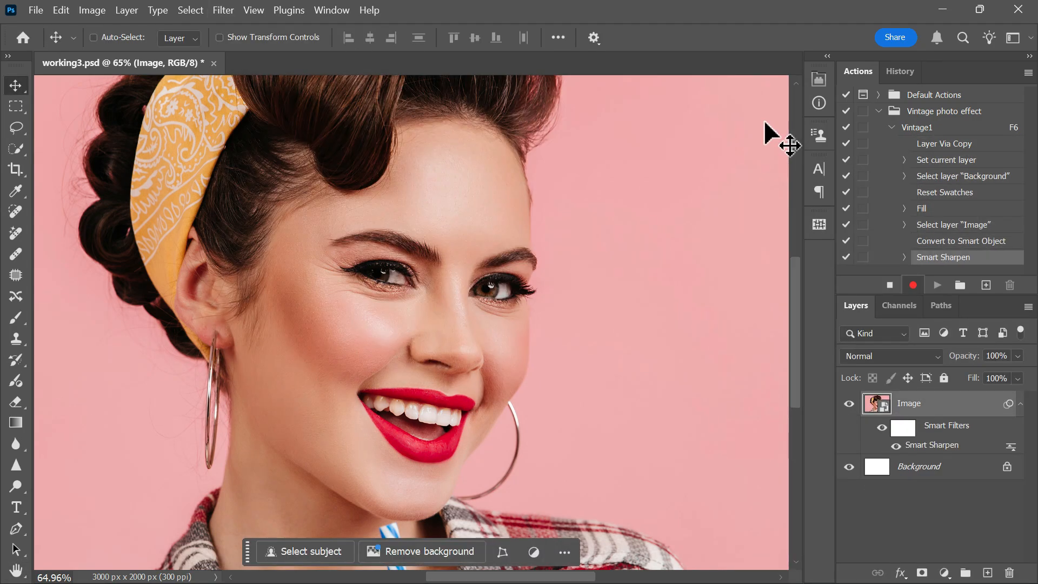
click(223, 10)
mouse_move(255, 244)
click(464, 243)
click(595, 88)
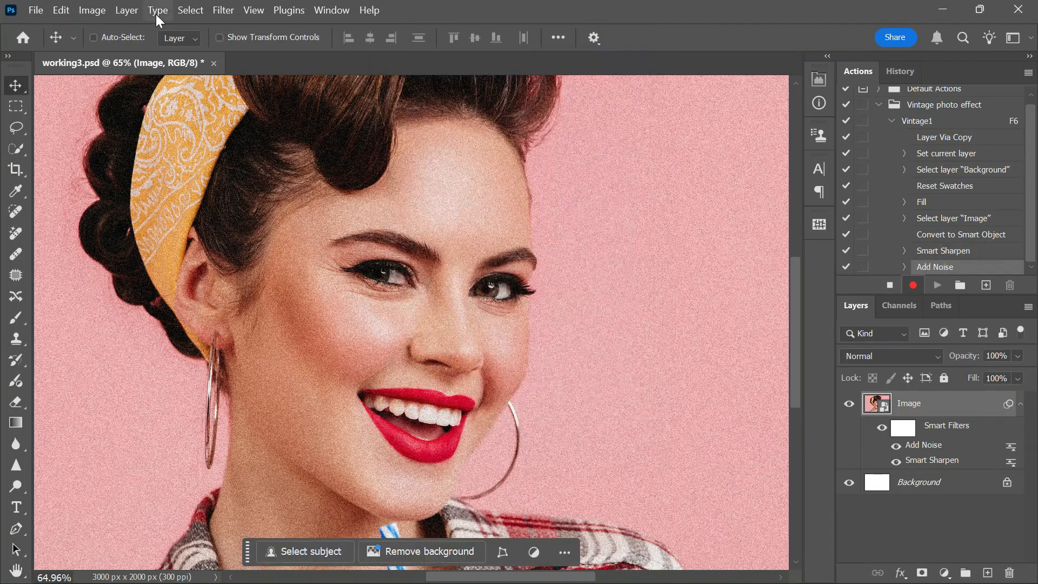
- Start a Gradient Map on the Image layer and set the gradient's dark stop to colour 280800
click(91, 10)
mouse_move(104, 47)
click(318, 268)
click(486, 171)
double_click(533, 412)
text(2808)
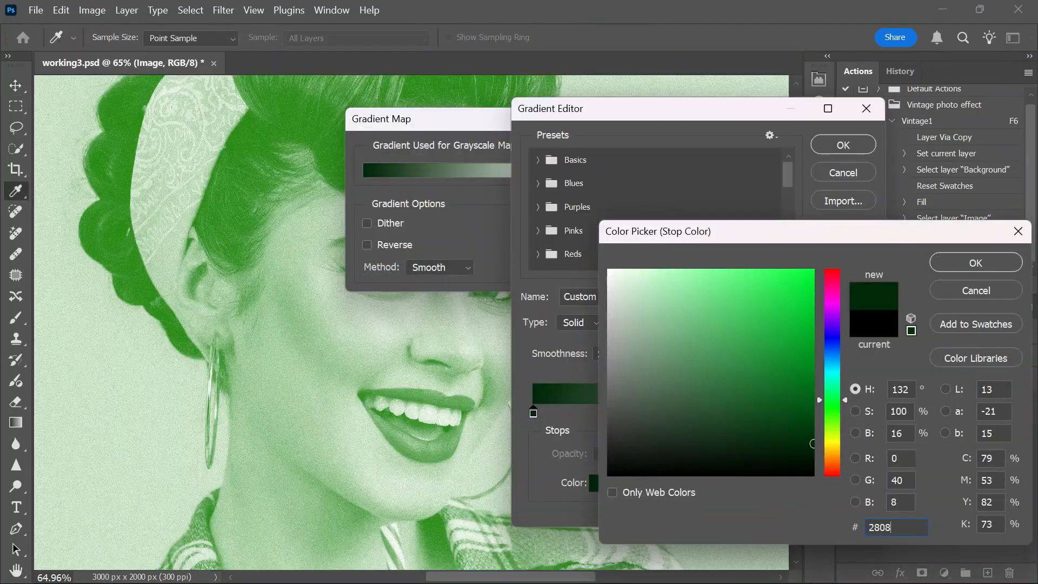
text(00)
key(Return)
- Set the gradient's light stop to a pale warm tint with a hue of 40° and apply the Gradient Map
double_click(859, 412)
double_click(897, 389)
text(40)
key(Tab)
text(1)
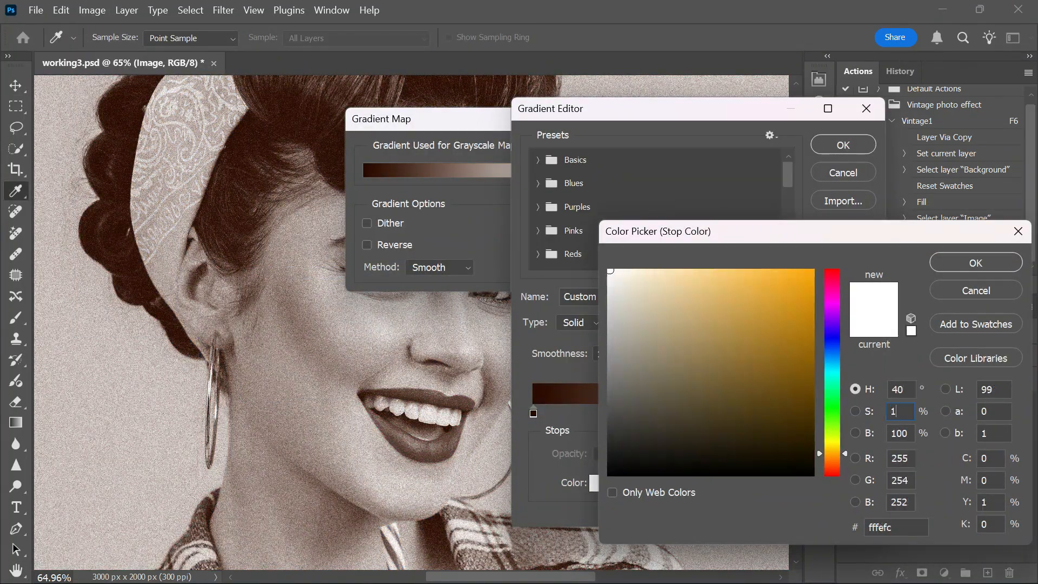
key(Return)
key(Return)
click(641, 155)
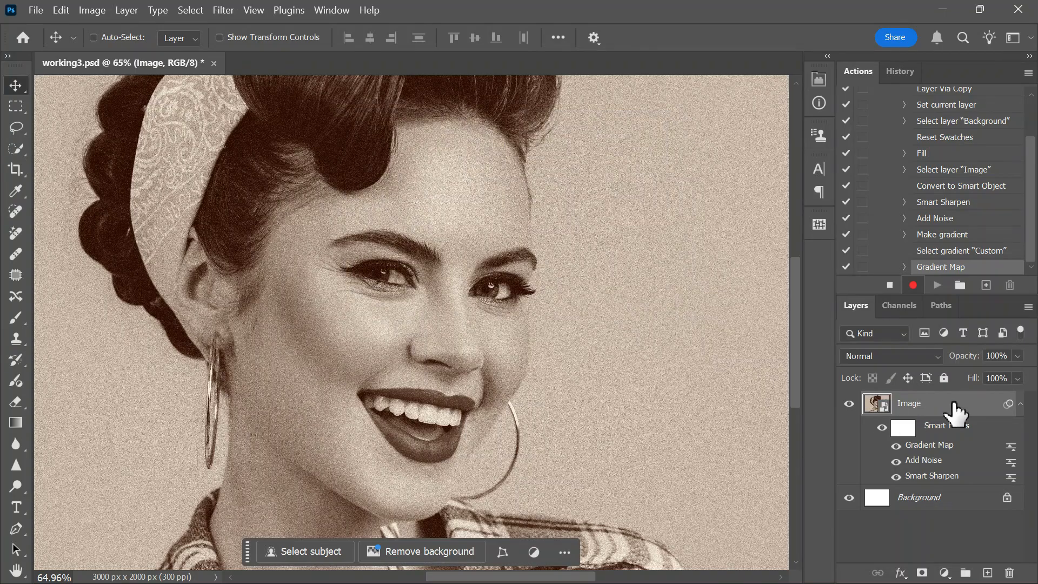
- Put the Image layer in a group, name the group "Image" and collapse it
key(ctrl+g)
double_click(913, 401)
text(Image)
key(Return)
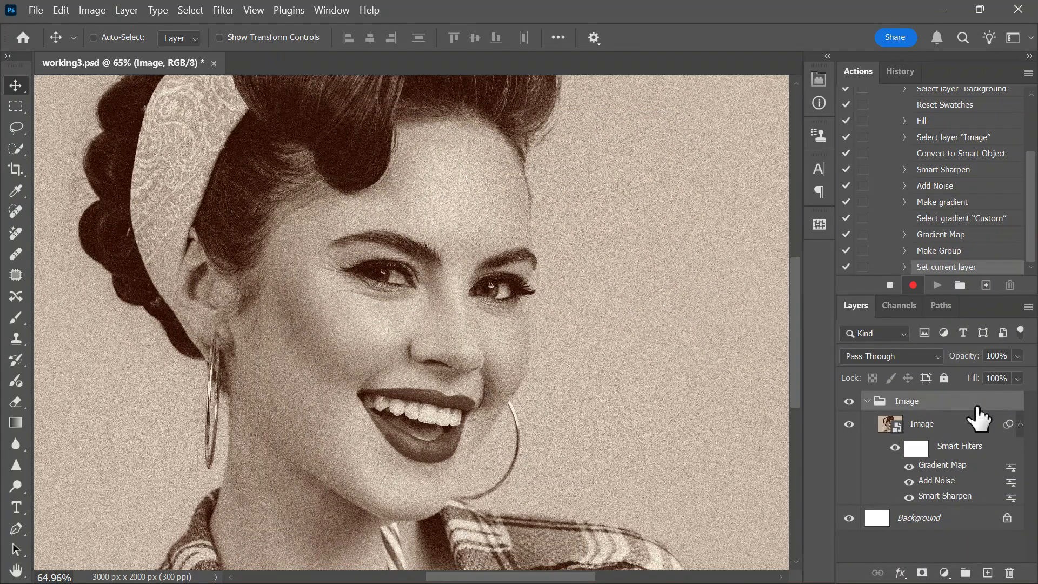
click(867, 401)
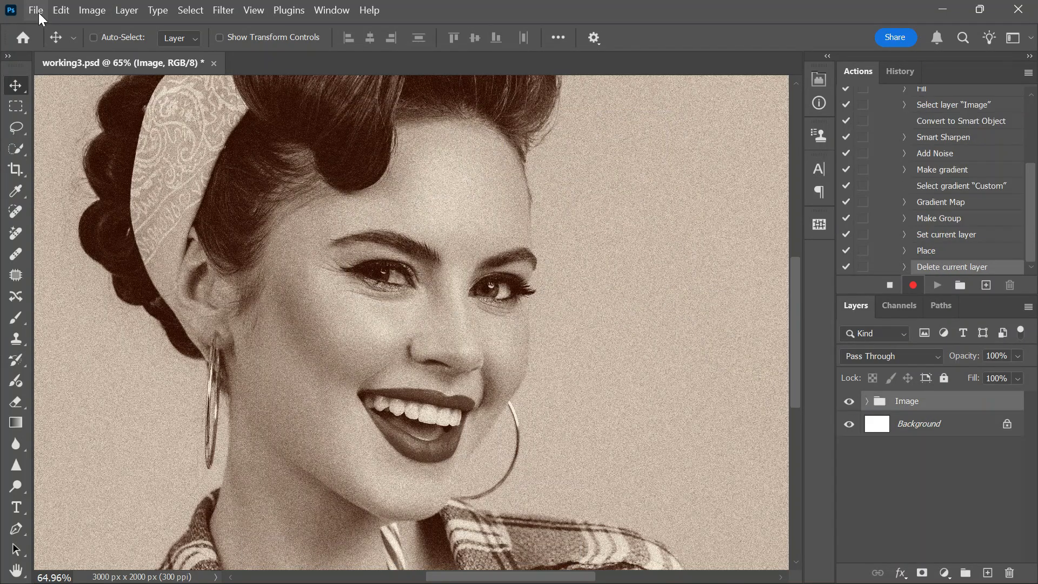
- Place the Texture1 image above the Image group and set its blend mode to Screen
click(38, 12)
click(89, 327)
double_click(220, 198)
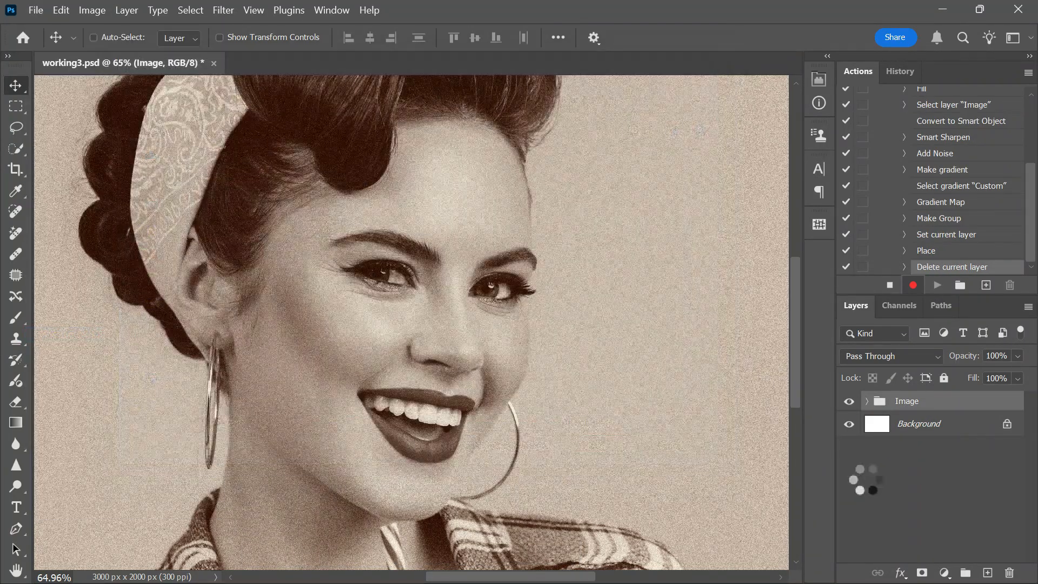
click(889, 355)
click(871, 269)
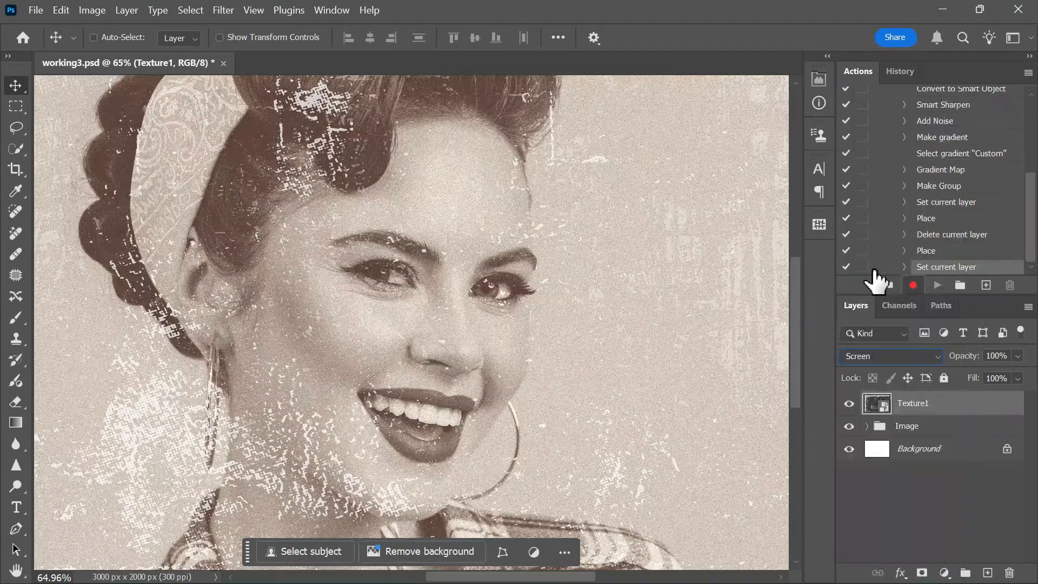
- Place the Texture2 image above Texture1 and set its blend mode to Darken
click(36, 10)
click(90, 326)
double_click(310, 197)
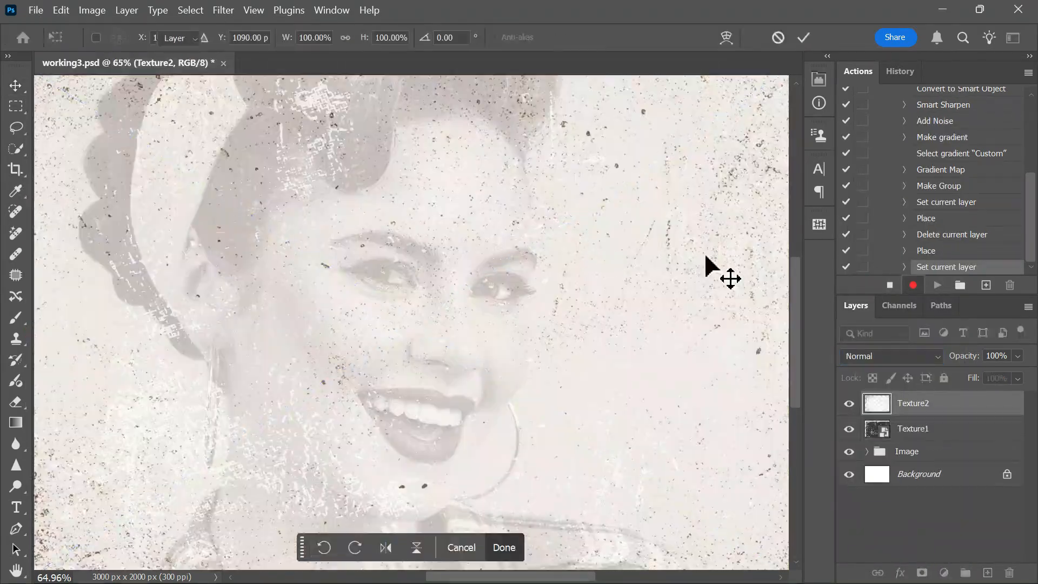
key(Return)
click(889, 355)
click(858, 169)
- Group the Texture1 and Texture2 layers and name the group "Texture"
shift+click(930, 430)
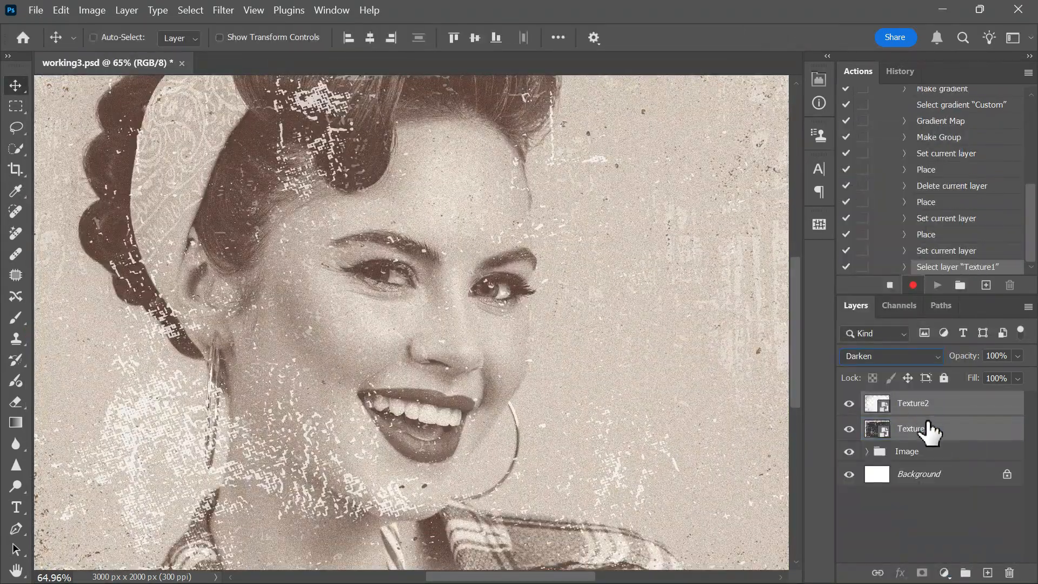
ctrl+click(937, 408)
ctrl+click(937, 406)
key(ctrl+g)
double_click(920, 401)
text(Texture)
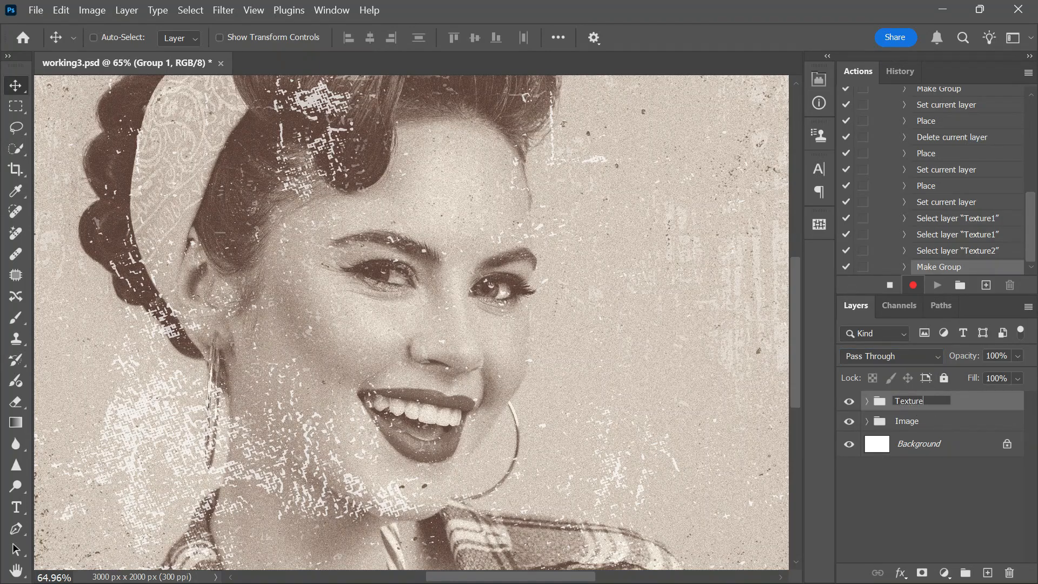
key(Return)
- Add a Levels adjustment above the Texture group, raising the black output level slightly and darkening the midtones
click(944, 572)
click(936, 318)
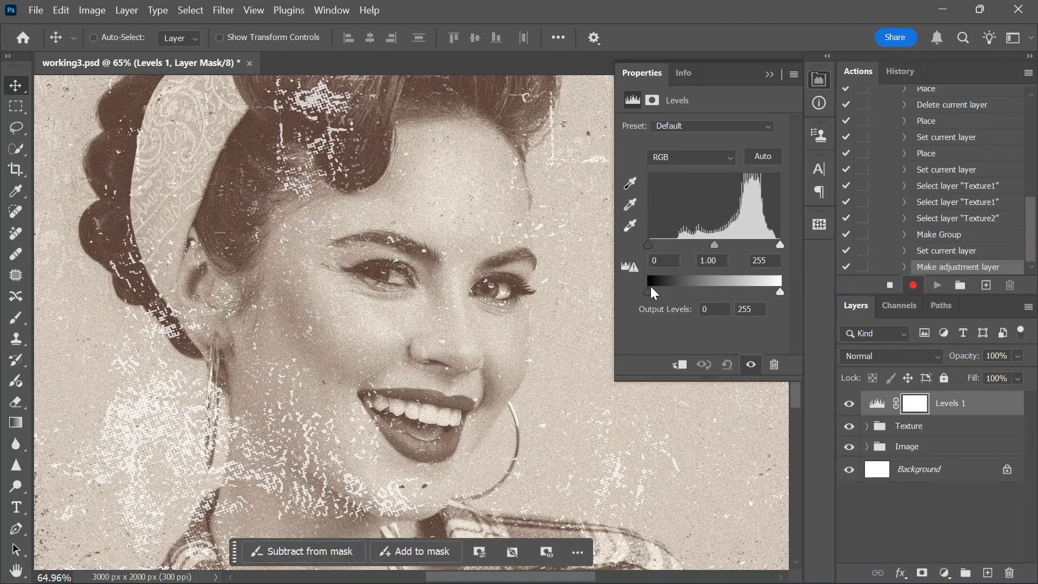
drag(648, 291, 662, 293)
mouse_move(714, 244)
mouse_down()
mouse_move(730, 244)
mouse_move(721, 227)
mouse_up()
- Add a Curves adjustment above Levels and move its white point slightly inward
click(944, 572)
click(951, 371)
drag(774, 167, 768, 167)
- Group the Curves and Levels adjustment layers as "Adjustment" and stop recording the action
shift+click(962, 429)
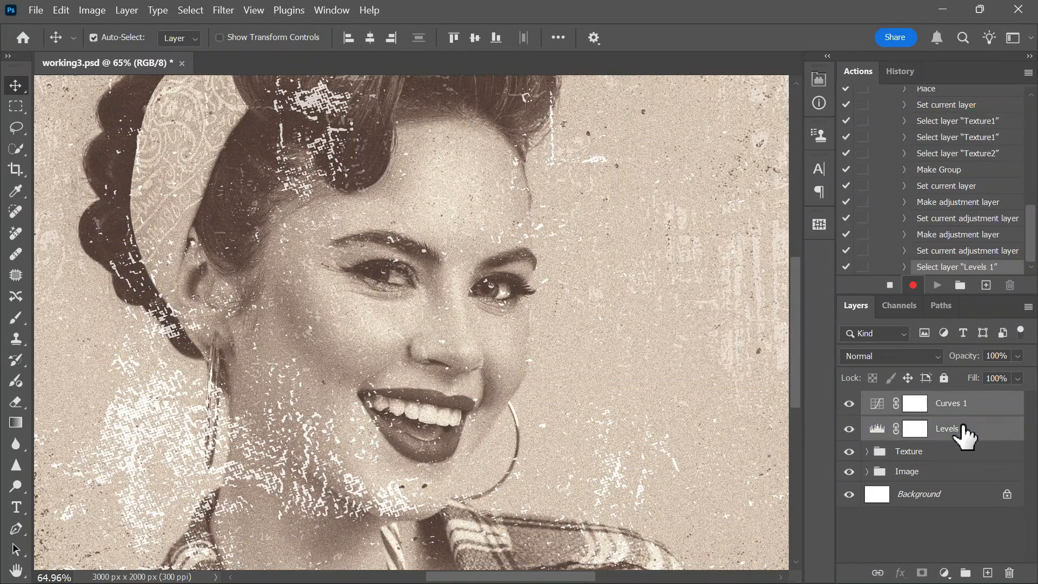
key(ctrl+g)
key(F2)
text(Adjust)
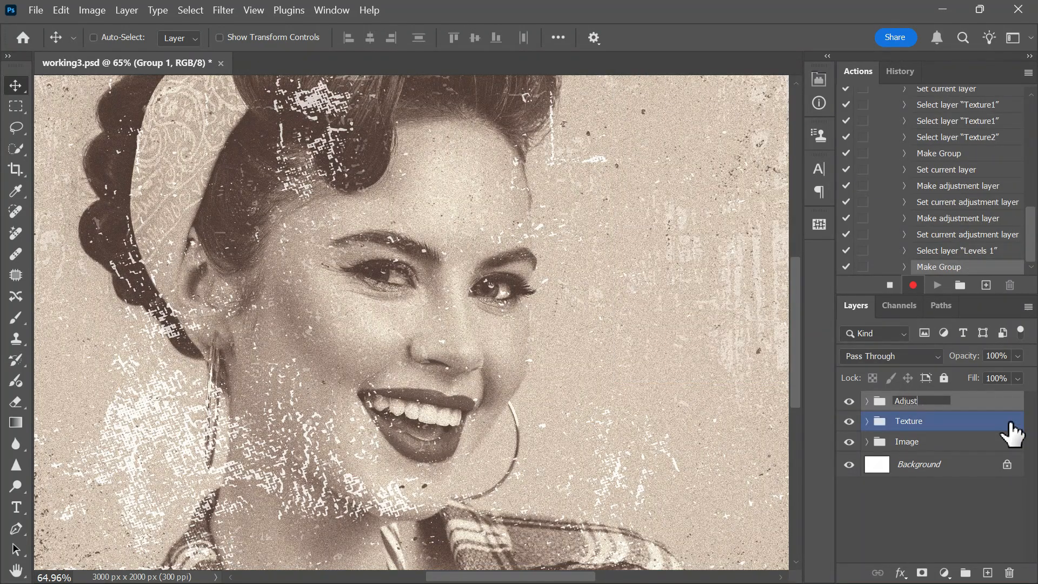
text(ment)
key(Return)
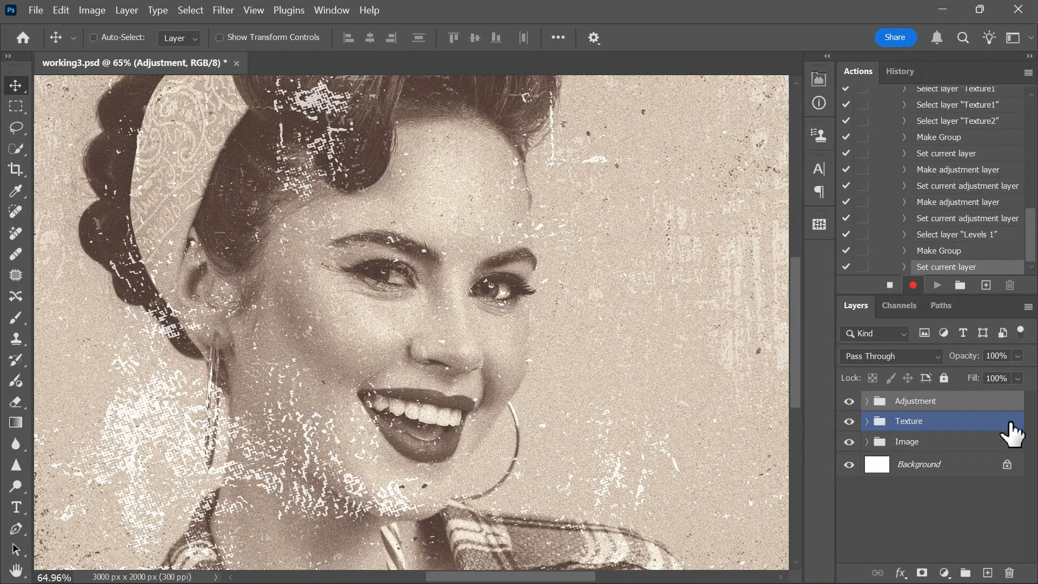
click(889, 287)
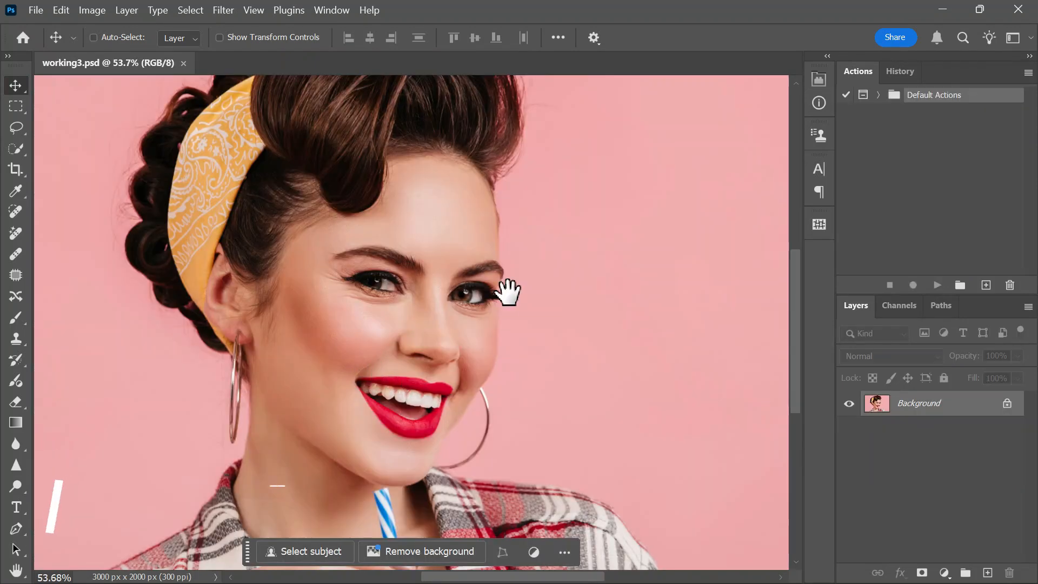
- Load the "Vintage photo effect" actions file and expand its Vintage 1 action to show the recorded commands
scroll(513, 292, up, 2)
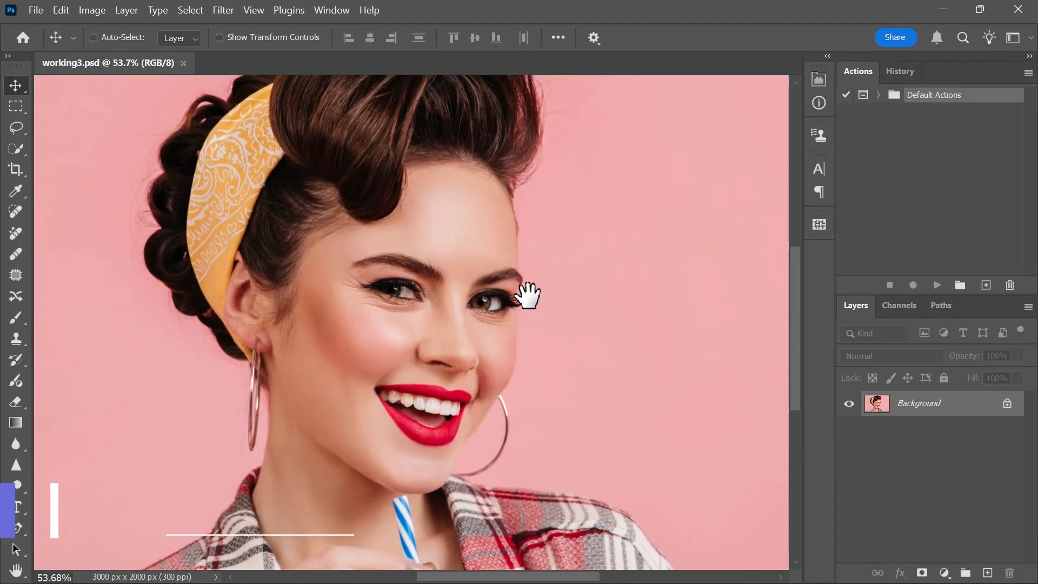
drag(534, 352, 551, 343)
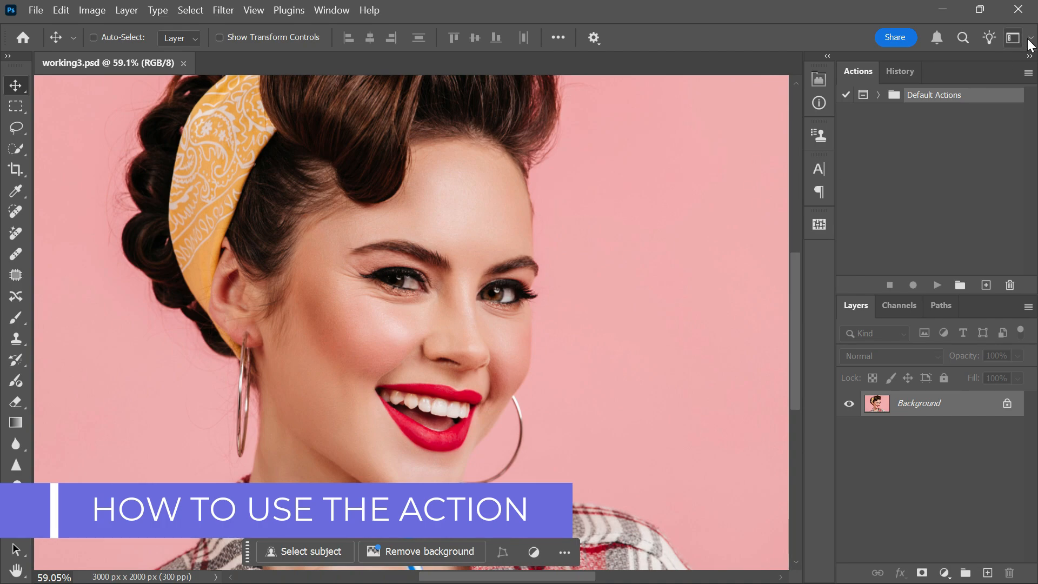
click(1027, 74)
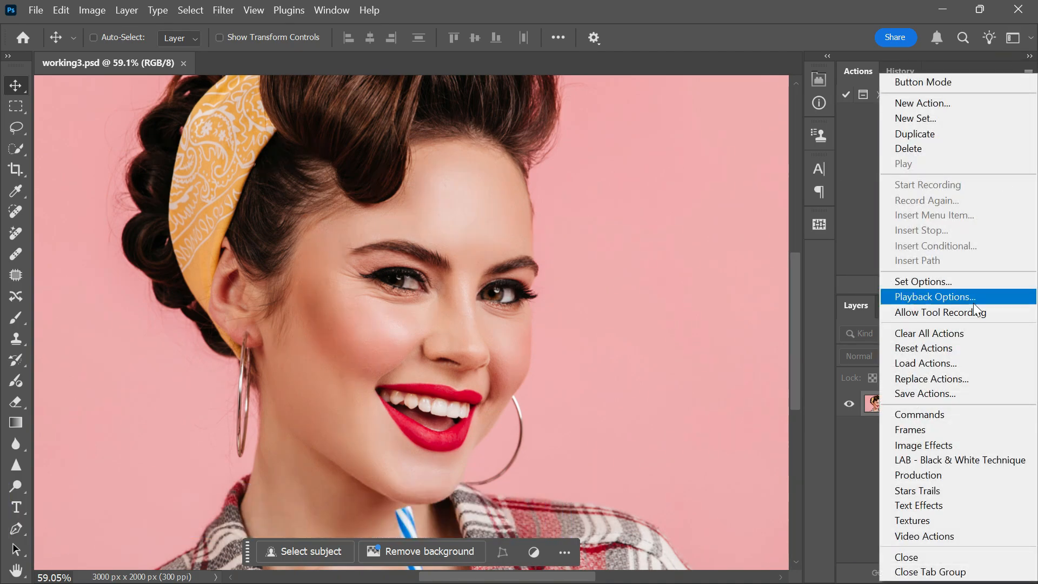
click(947, 362)
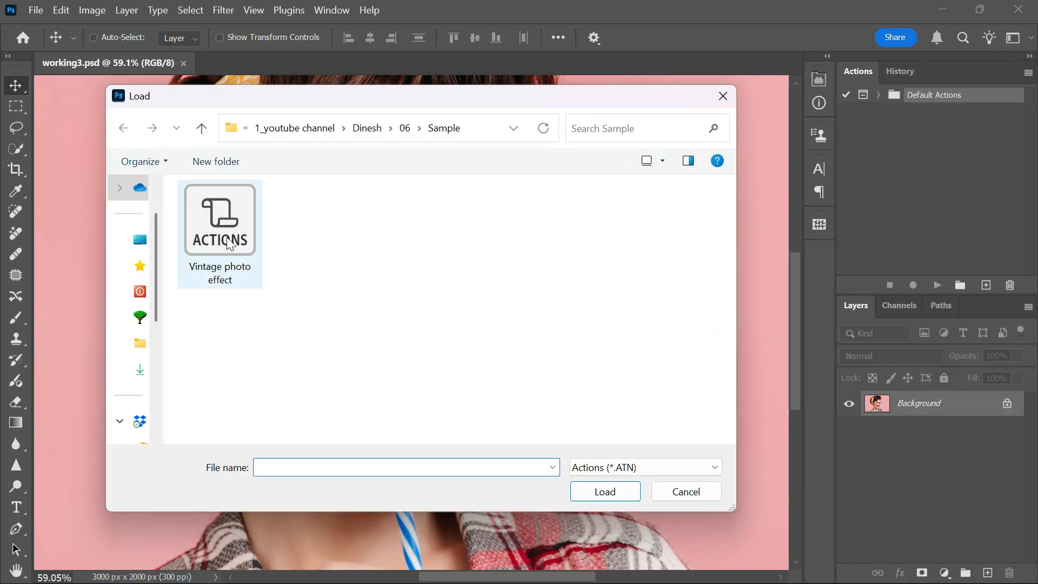
click(229, 243)
double_click(229, 243)
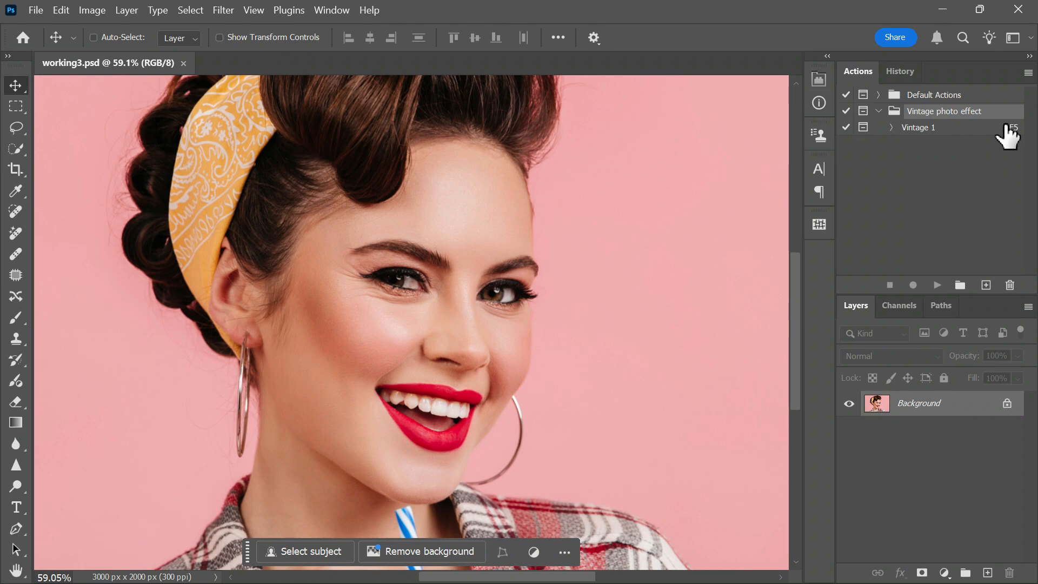
click(891, 128)
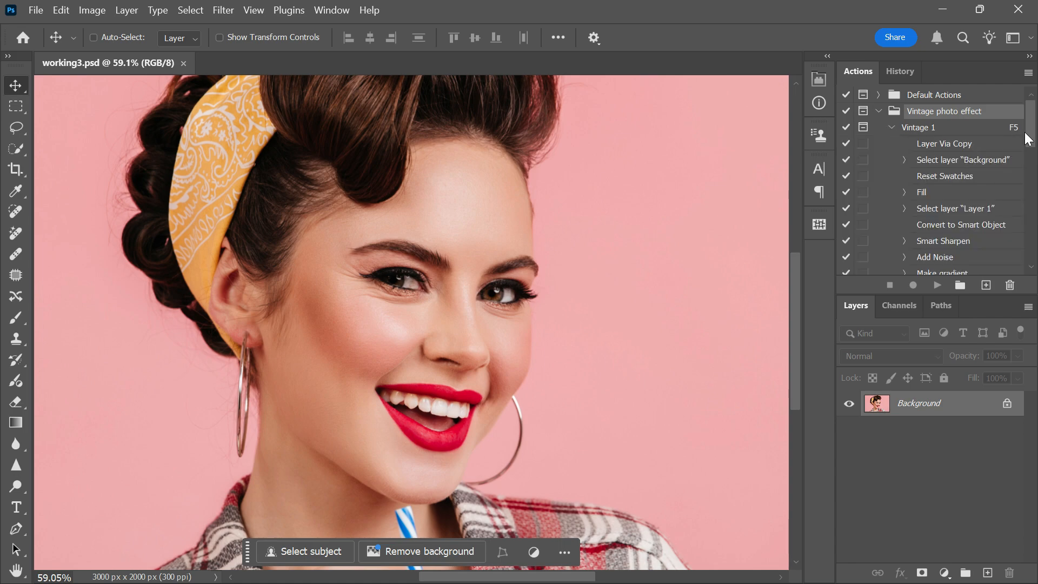
- Re-record the first Place command in the Vintage 1 action so that it embeds the Texture1 file from the Textures folder
drag(1031, 141, 1032, 188)
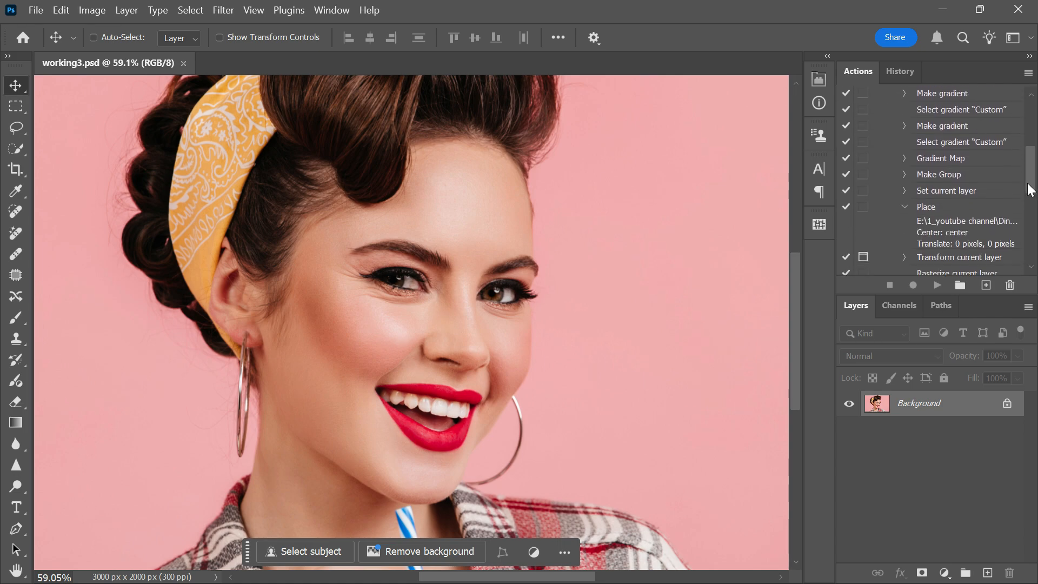
click(927, 203)
double_click(927, 204)
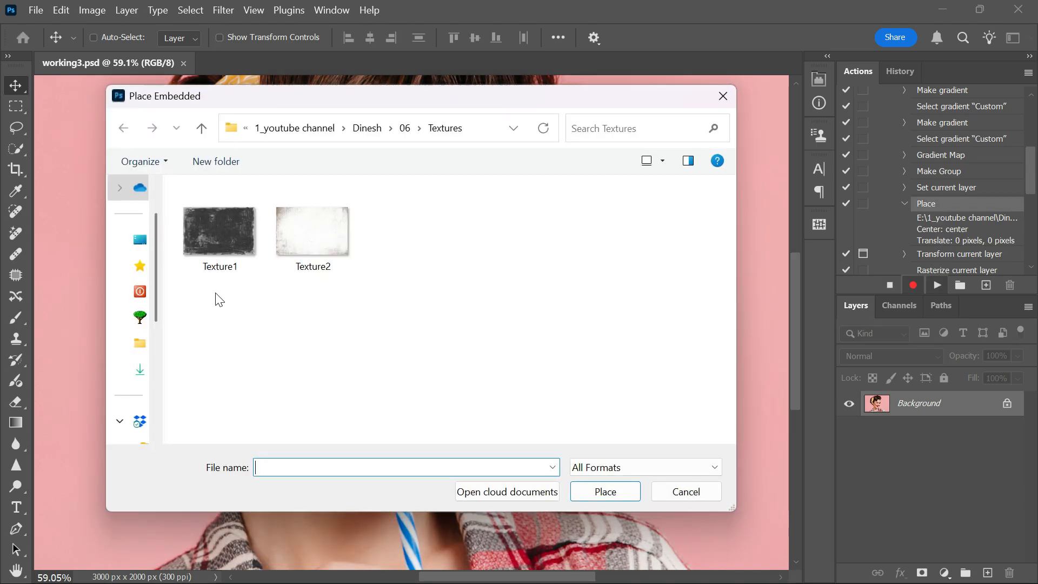
double_click(218, 234)
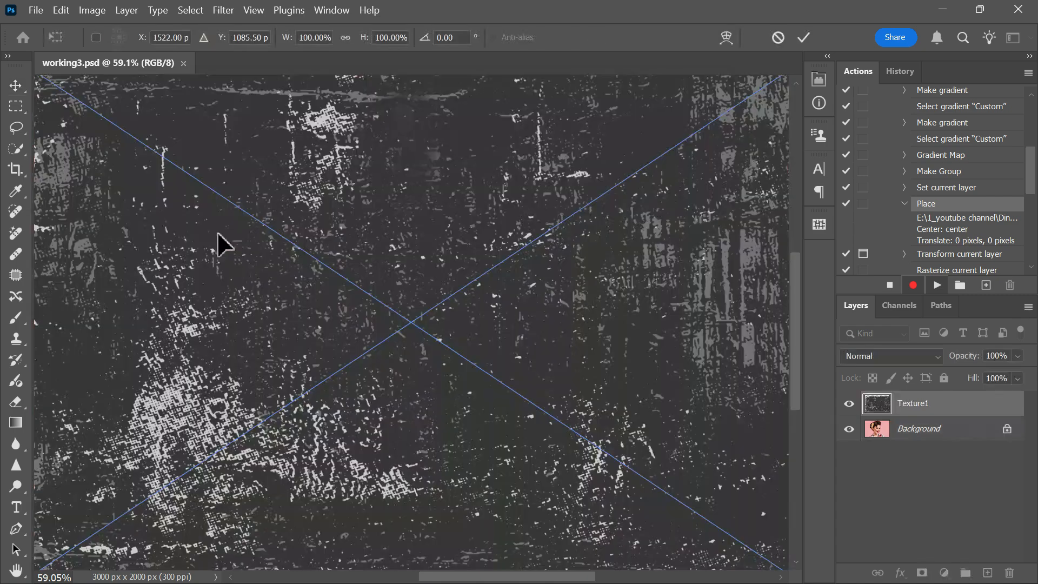
key(Return)
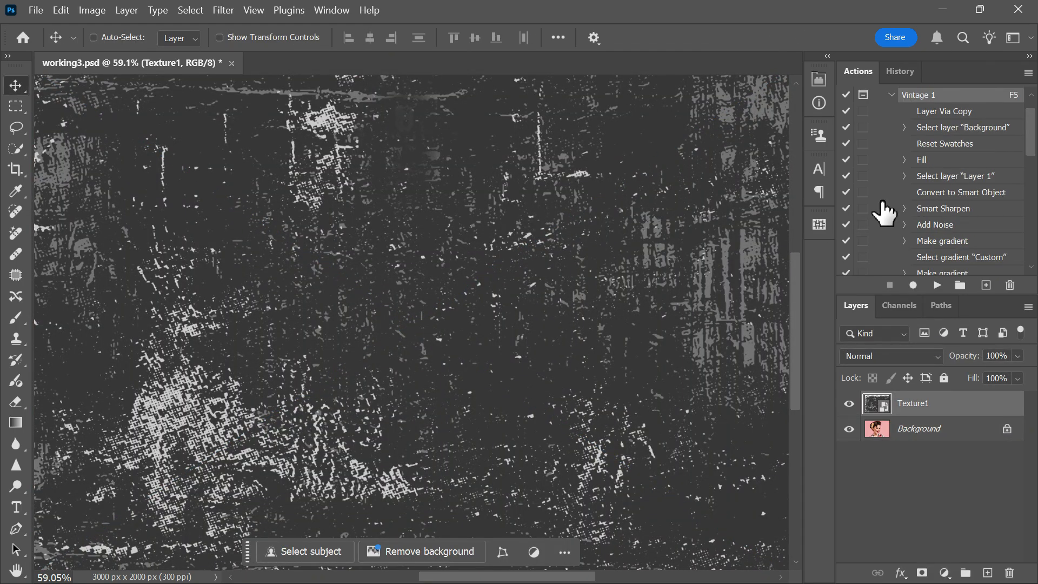
- Re-record the second Place command in the Vintage 1 action so that it embeds the Texture2 file
scroll(1031, 165, down, 2)
scroll(1031, 165, down, 5)
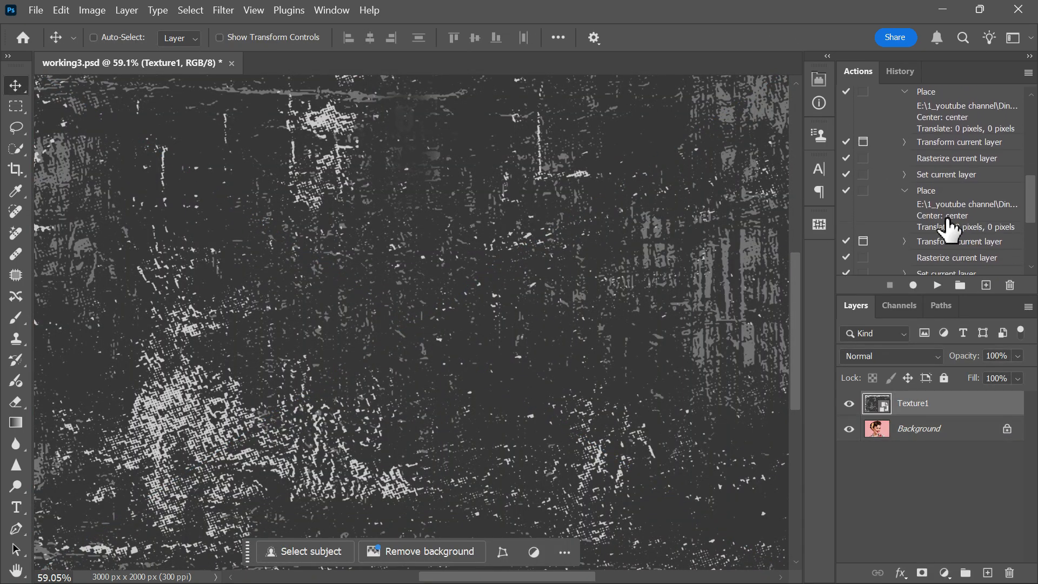
double_click(926, 192)
double_click(300, 236)
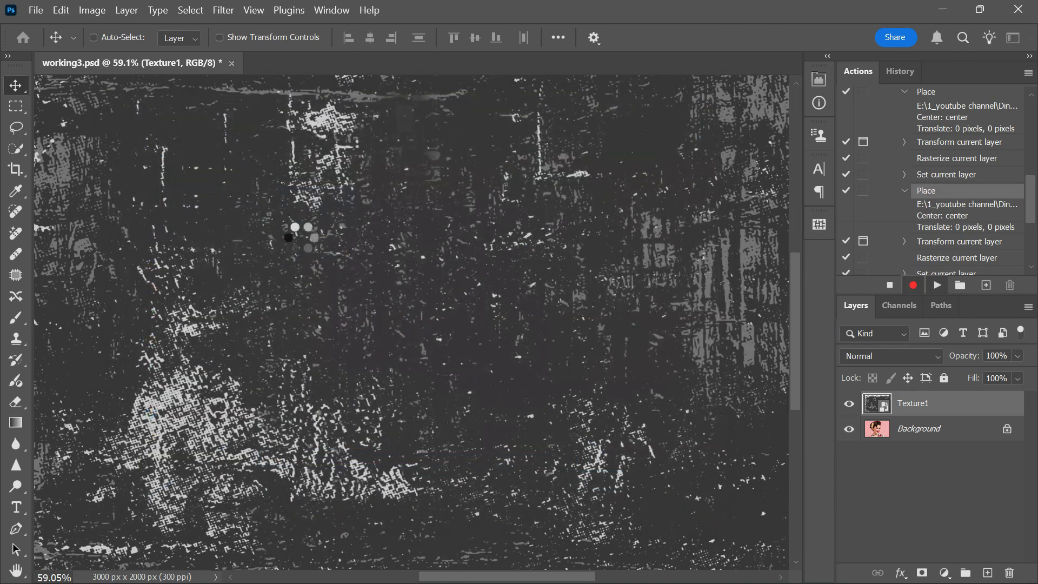
key(Return)
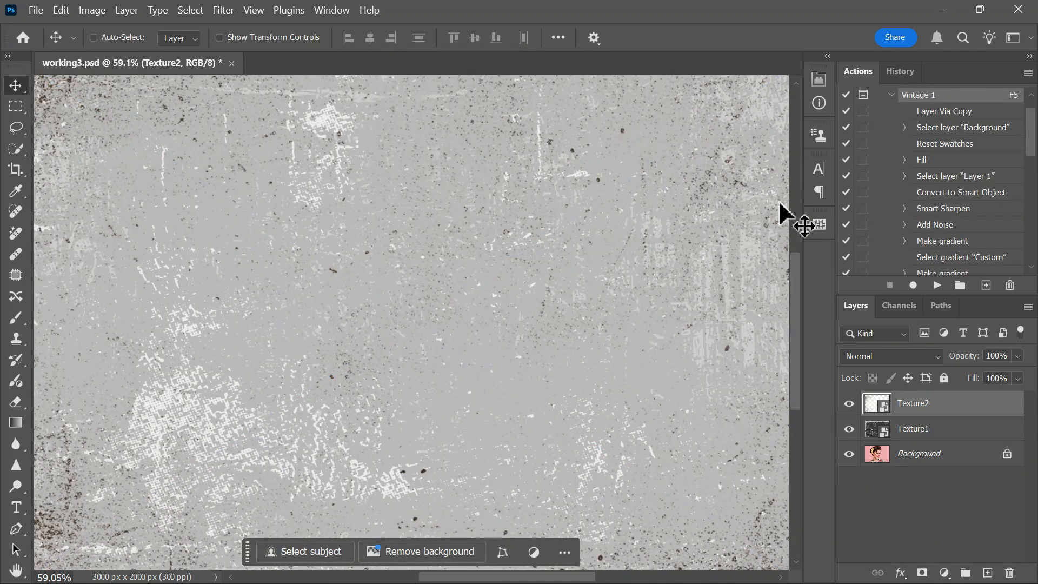
- Save the Vintage photo effect action set as "Vintage photo effect" in the Sample folder, replacing the existing file
drag(1028, 134, 1029, 118)
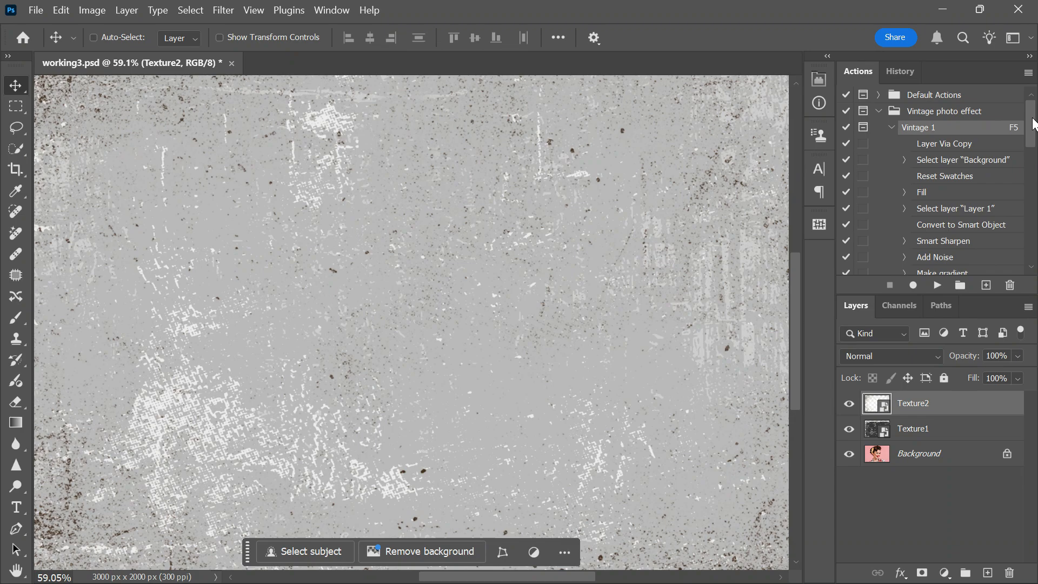
click(887, 126)
click(878, 111)
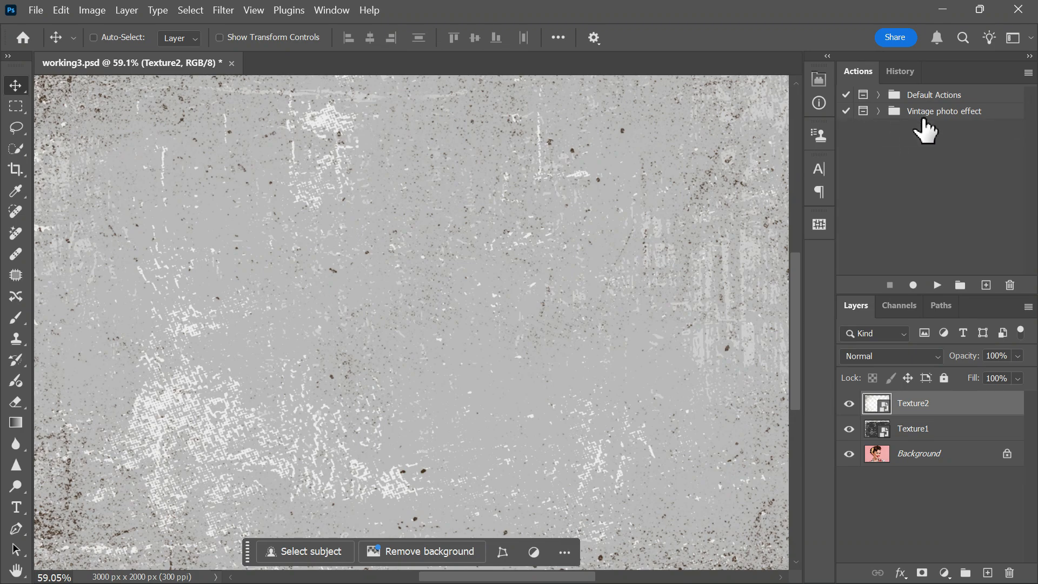
click(947, 112)
click(1028, 73)
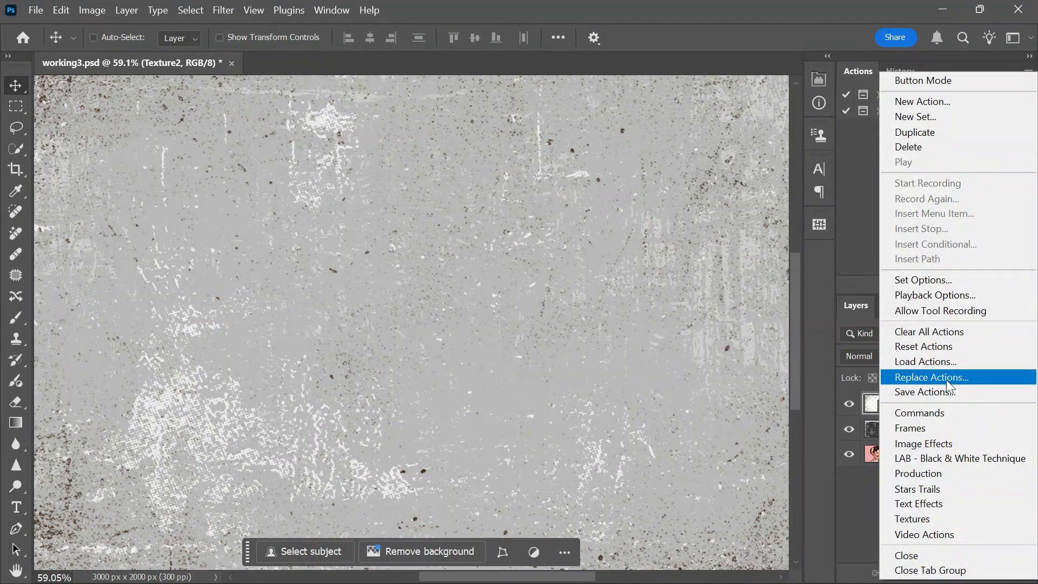
click(913, 330)
click(639, 490)
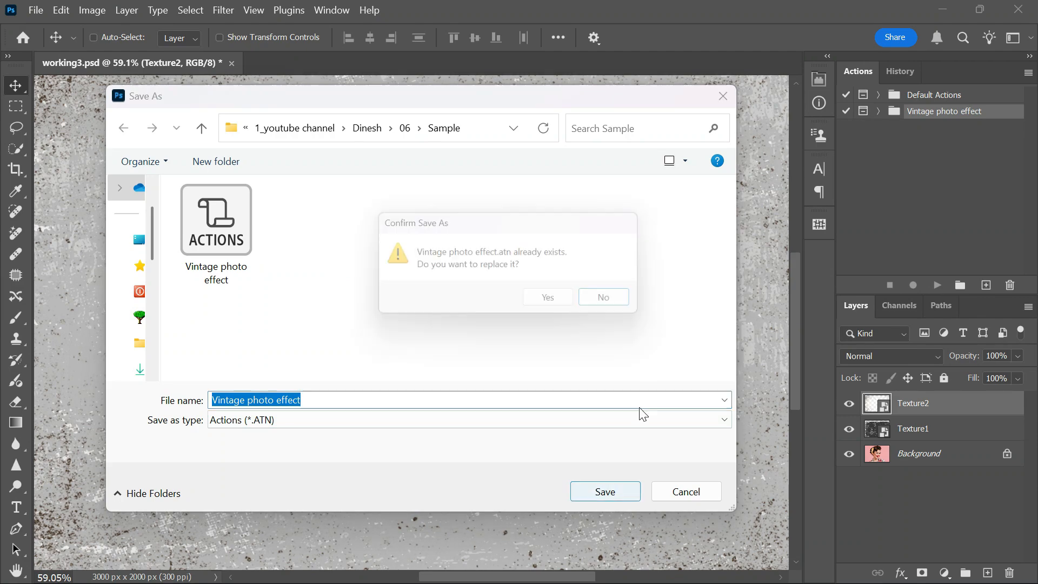
click(572, 304)
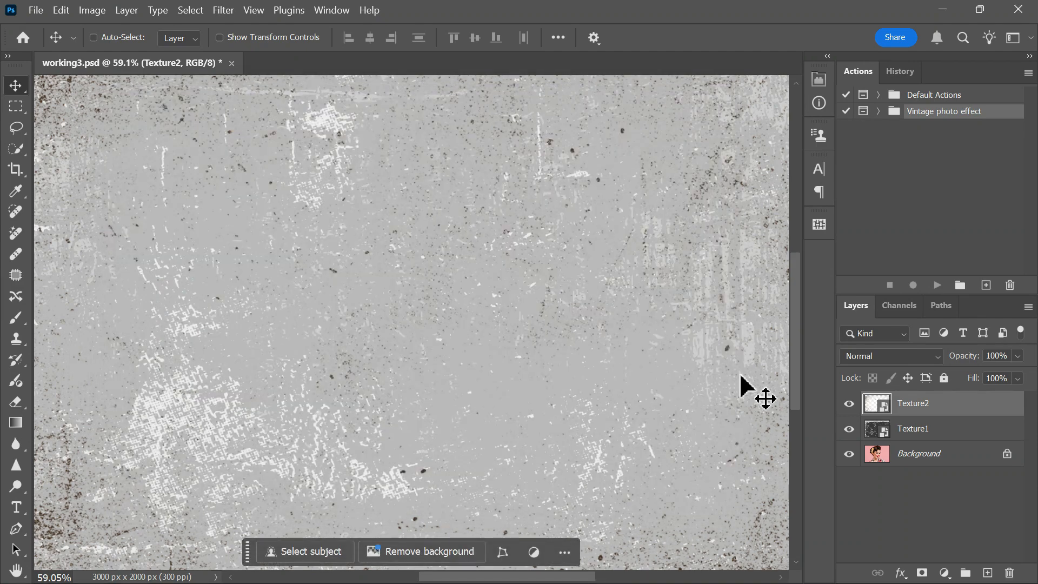
- Delete the Texture2 and Texture1 layers so only the Background portrait remains
click(1009, 572)
key(Return)
click(1008, 573)
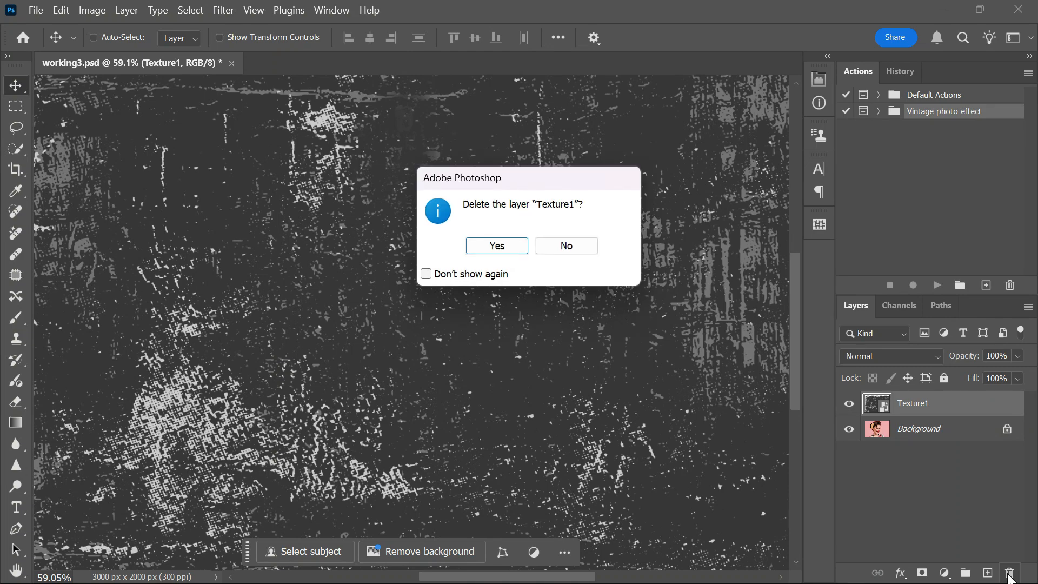
key(Return)
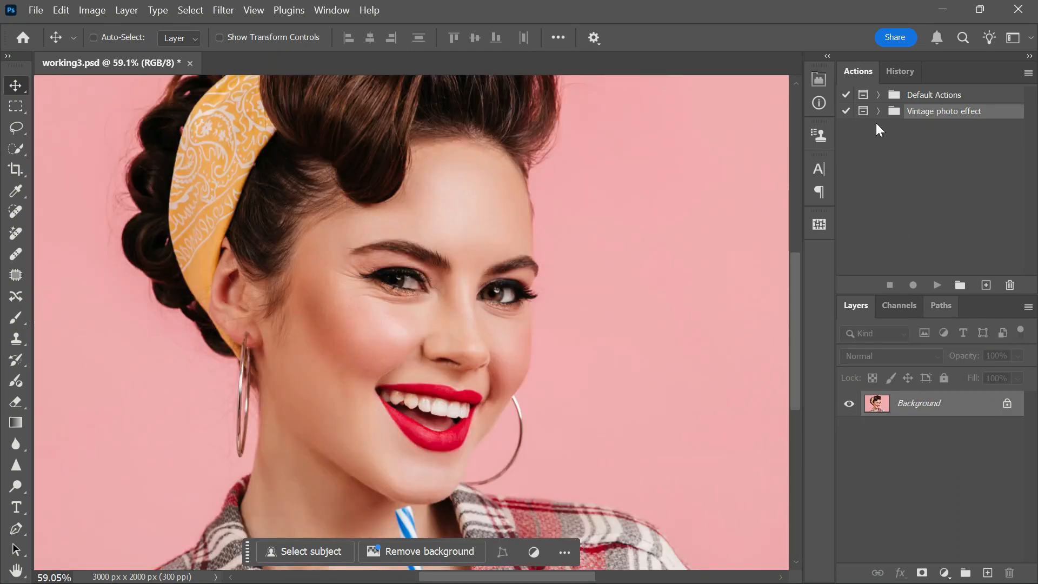
- Play the Vintage 1 action on the working3.psd portrait and check the document's image size
click(878, 111)
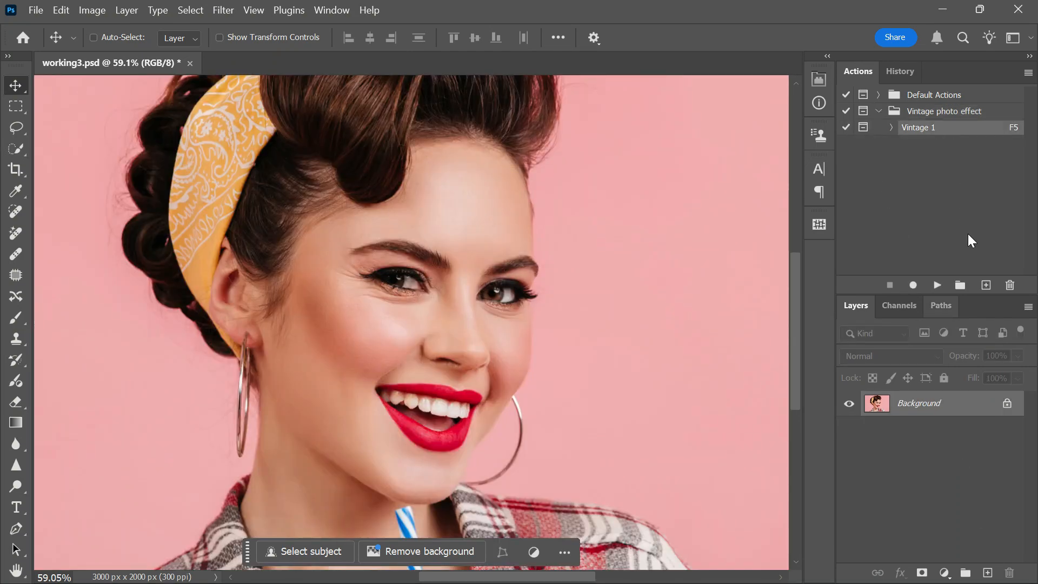
click(936, 284)
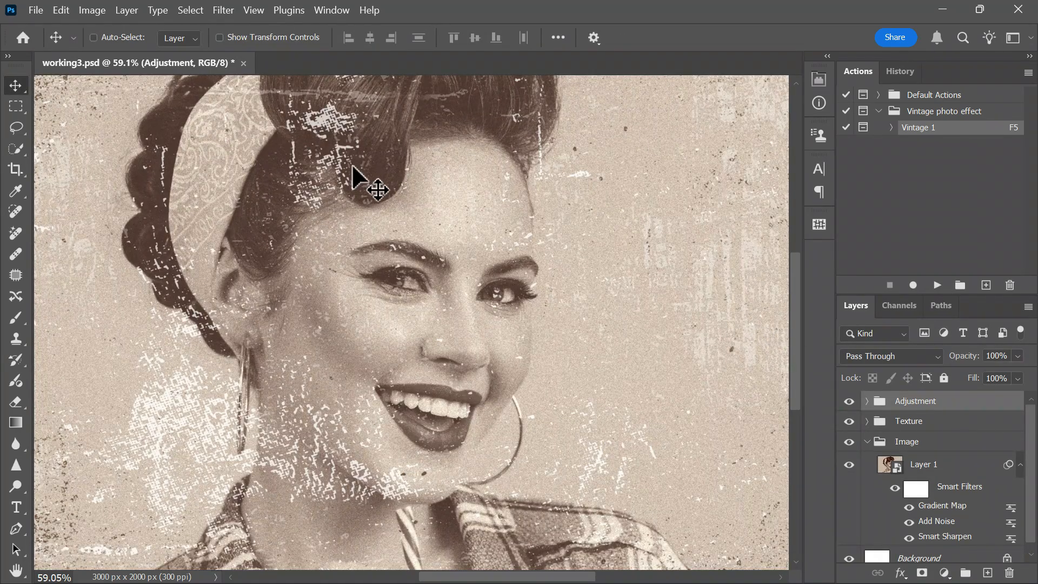
click(99, 8)
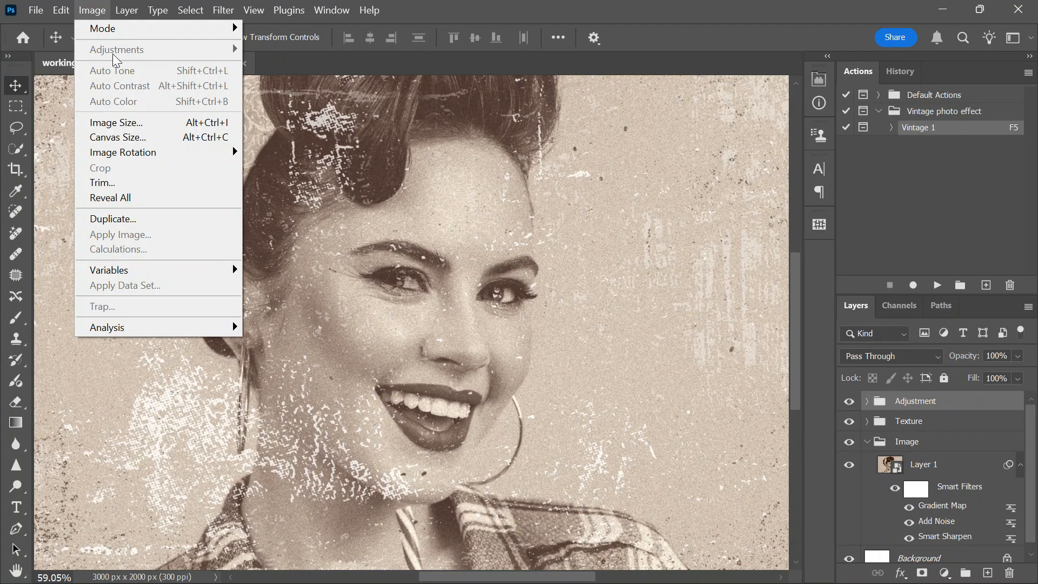
click(130, 122)
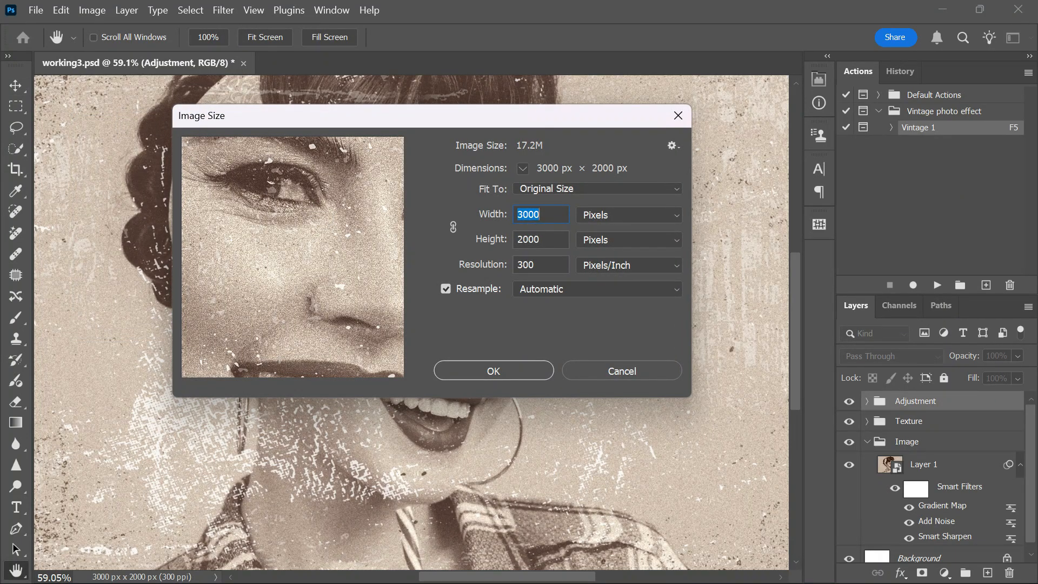
click(518, 370)
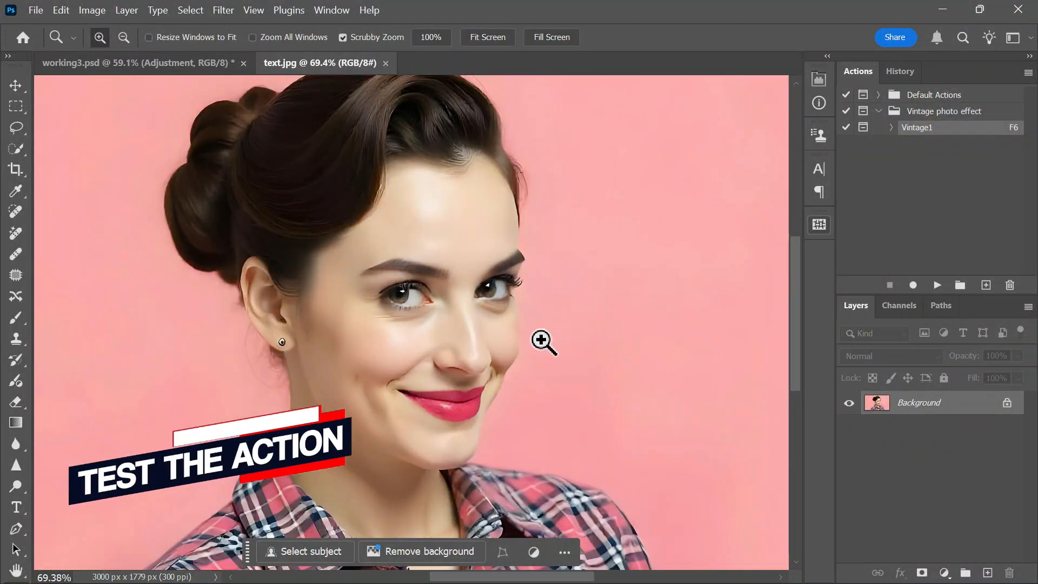
- Examine the text.jpg portrait and check its pixel dimensions and resolution before applying the action
drag(468, 334, 492, 346)
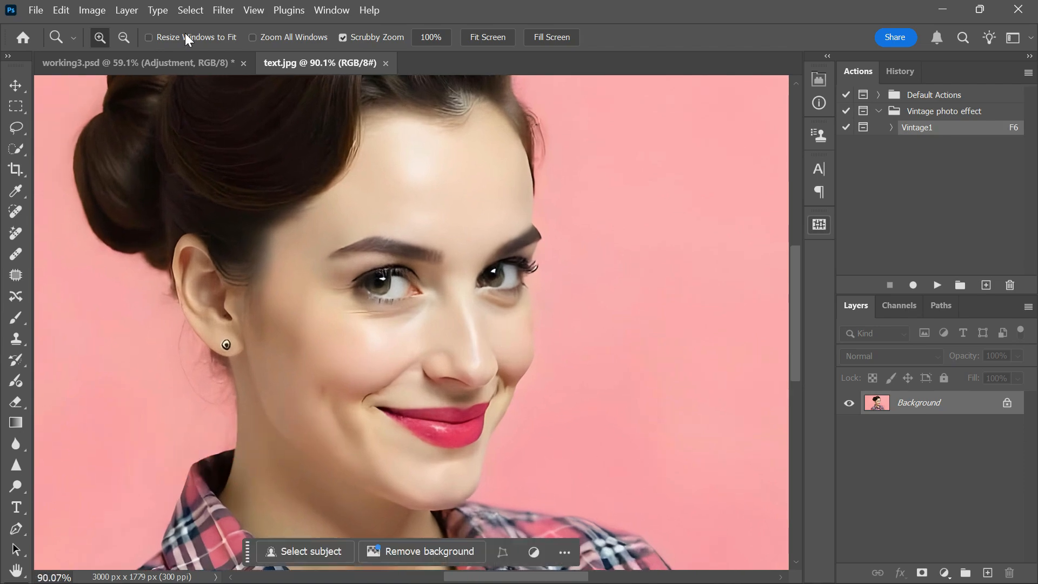
key(v)
click(99, 10)
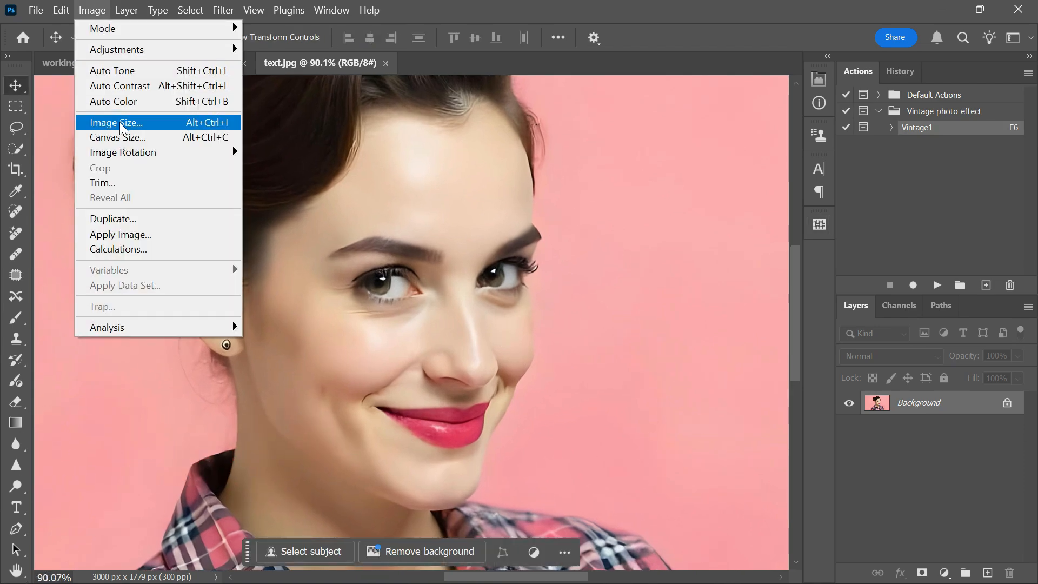
click(120, 124)
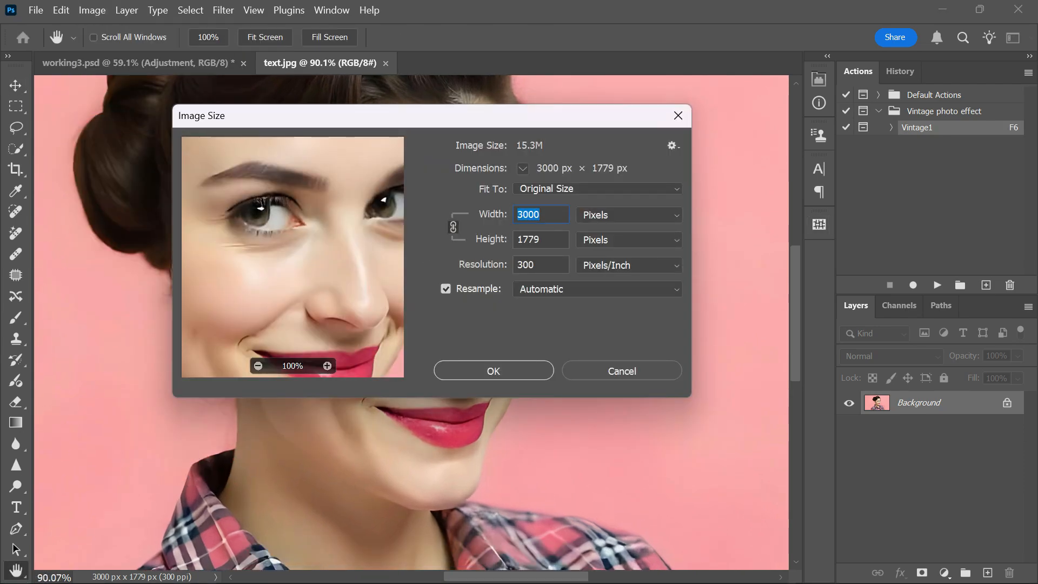
click(530, 238)
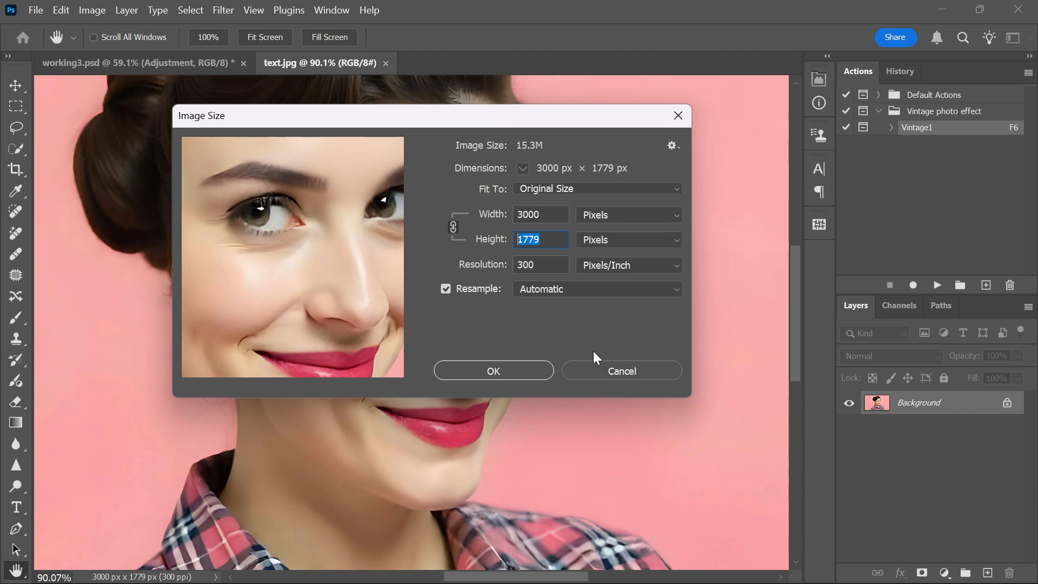
click(503, 374)
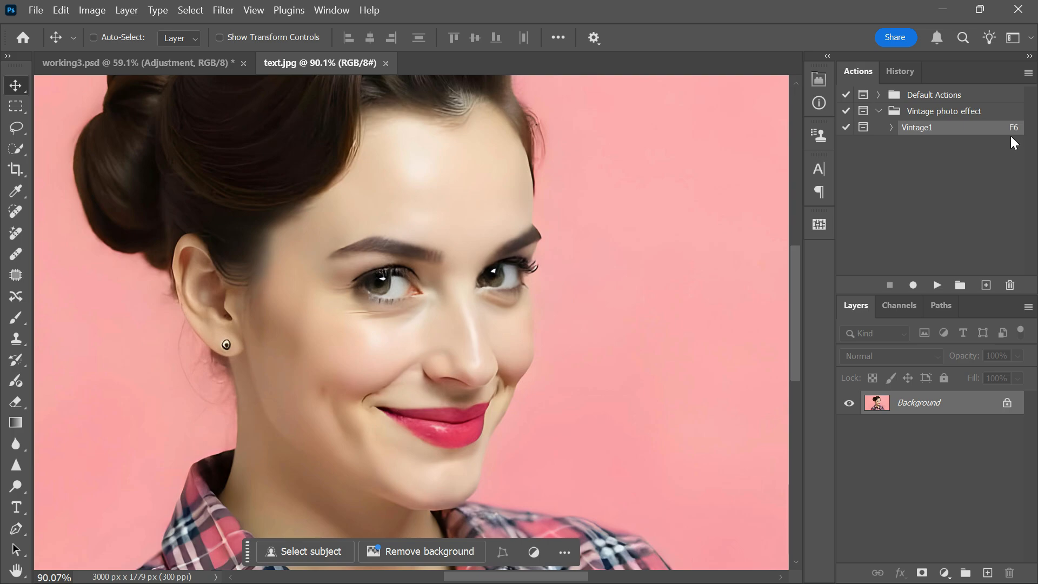
- Run the Vintage1 action on text.jpg, repositioning and stretching Texture1 and Texture2 to cover the whole canvas
key(F6)
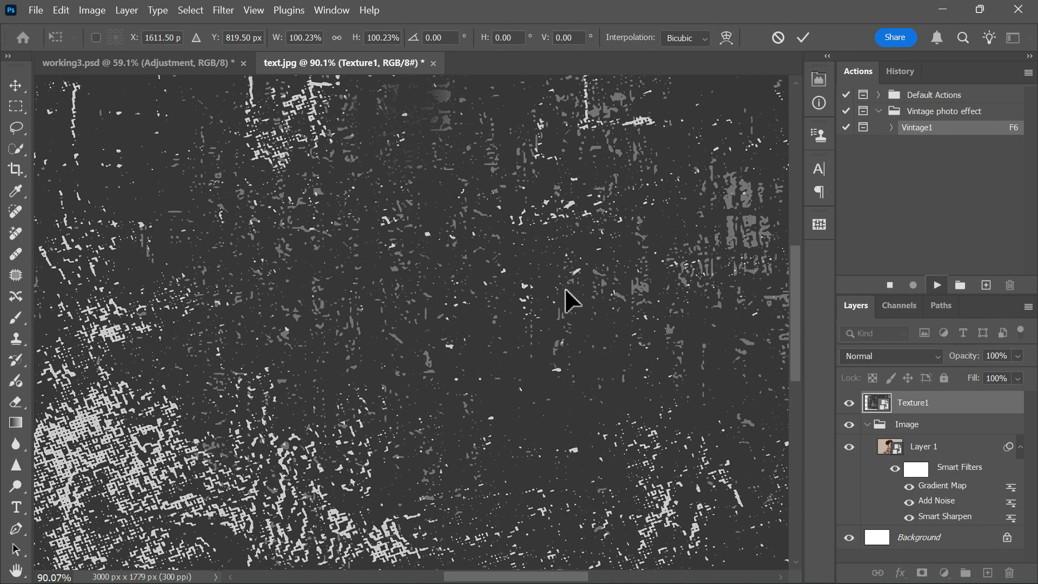
scroll(564, 290, down, 9)
drag(602, 290, 500, 310)
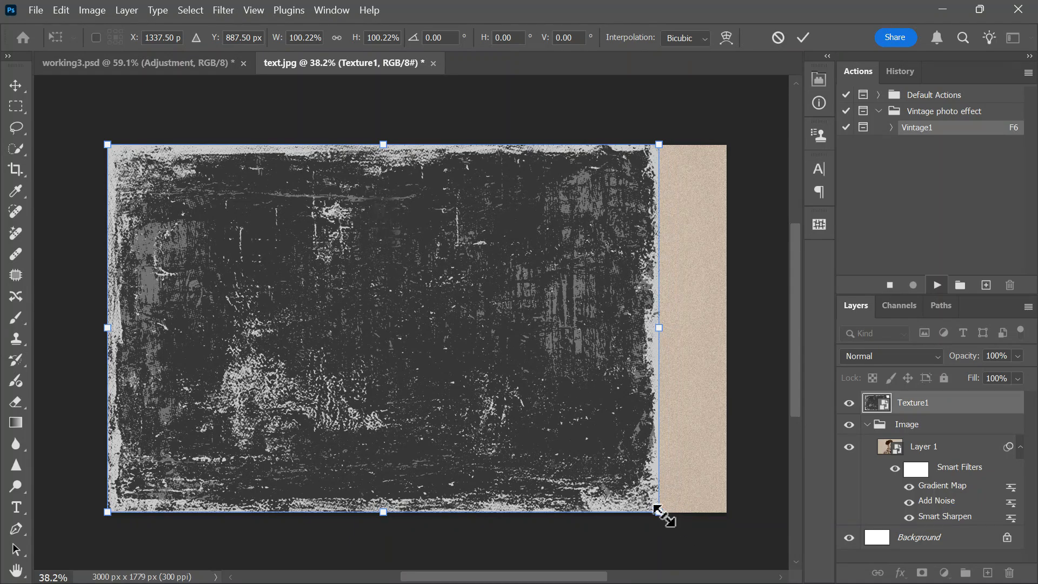
drag(658, 511, 724, 512)
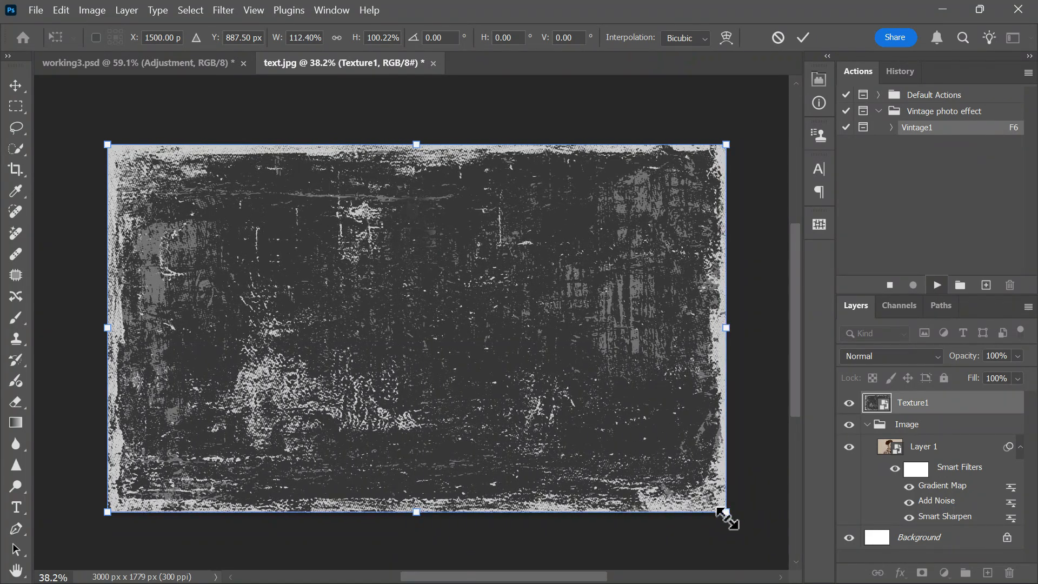
key(Return)
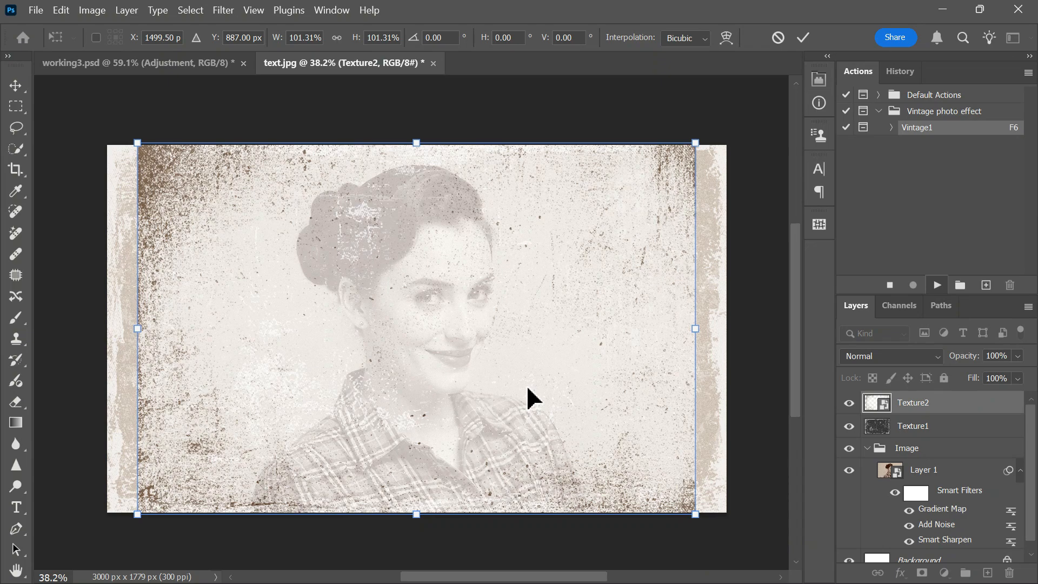
drag(532, 397, 505, 400)
drag(664, 513, 724, 511)
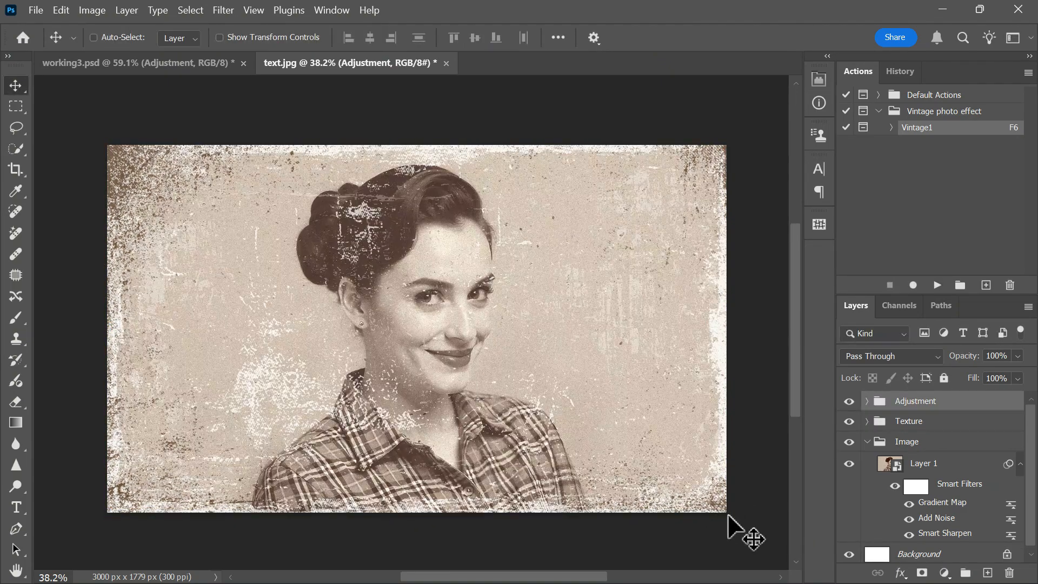